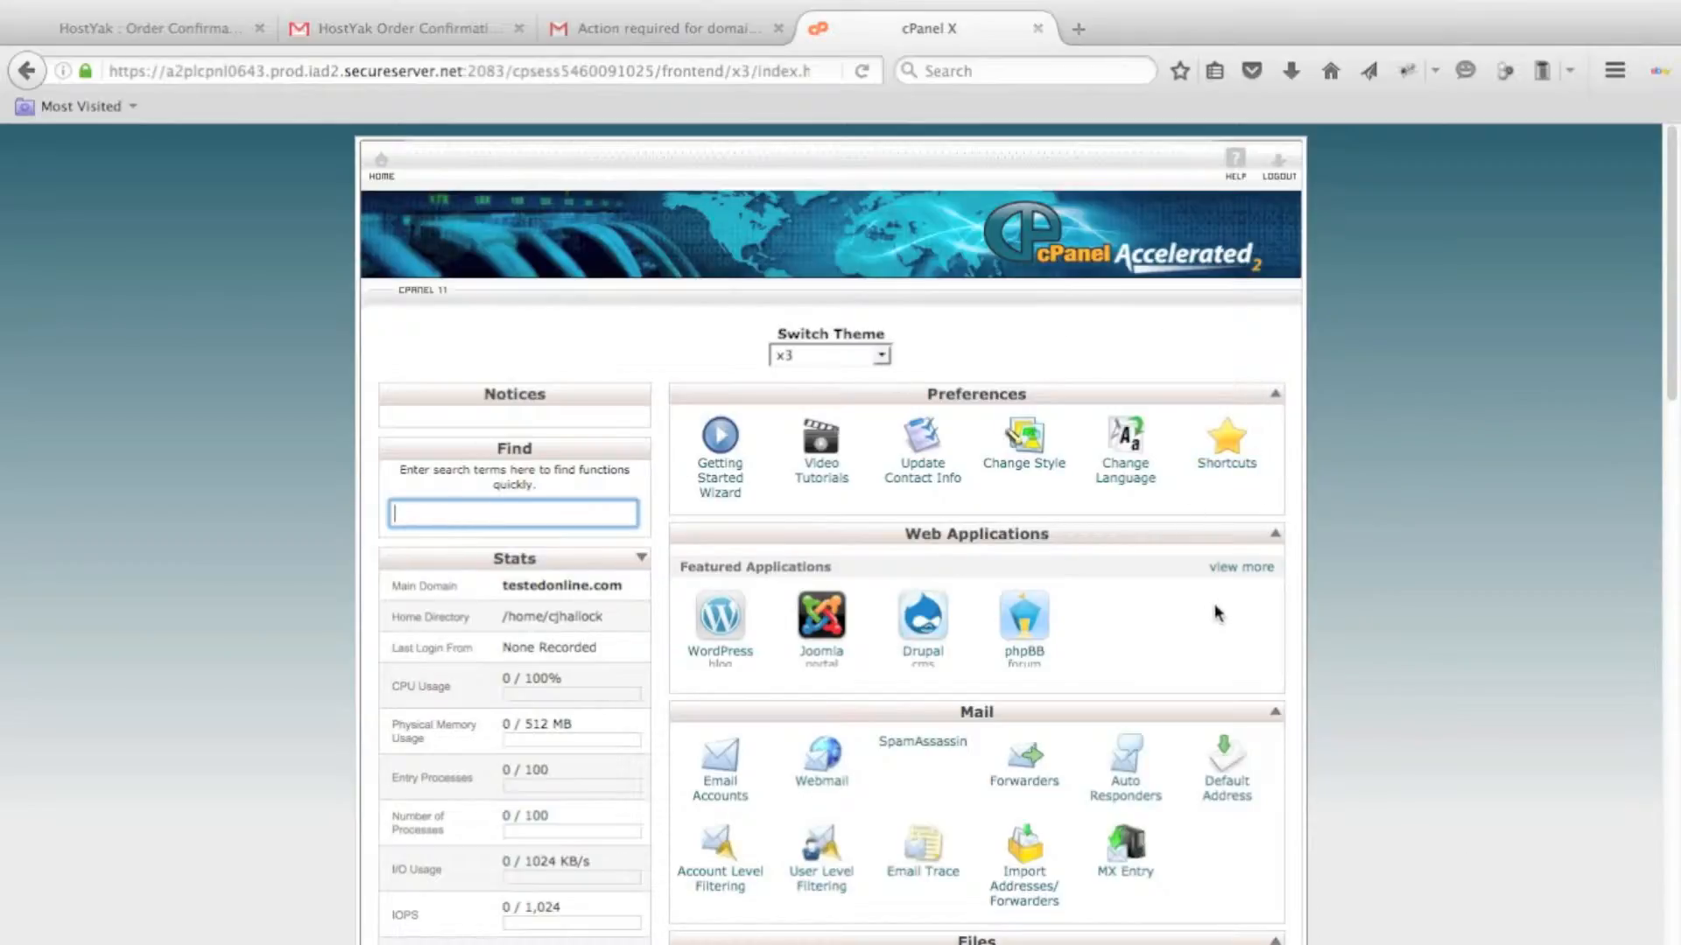
Look through the cPanel feature sections and open the WordPress application page from the featured web applications.
scroll(1315, 610, "down", 9)
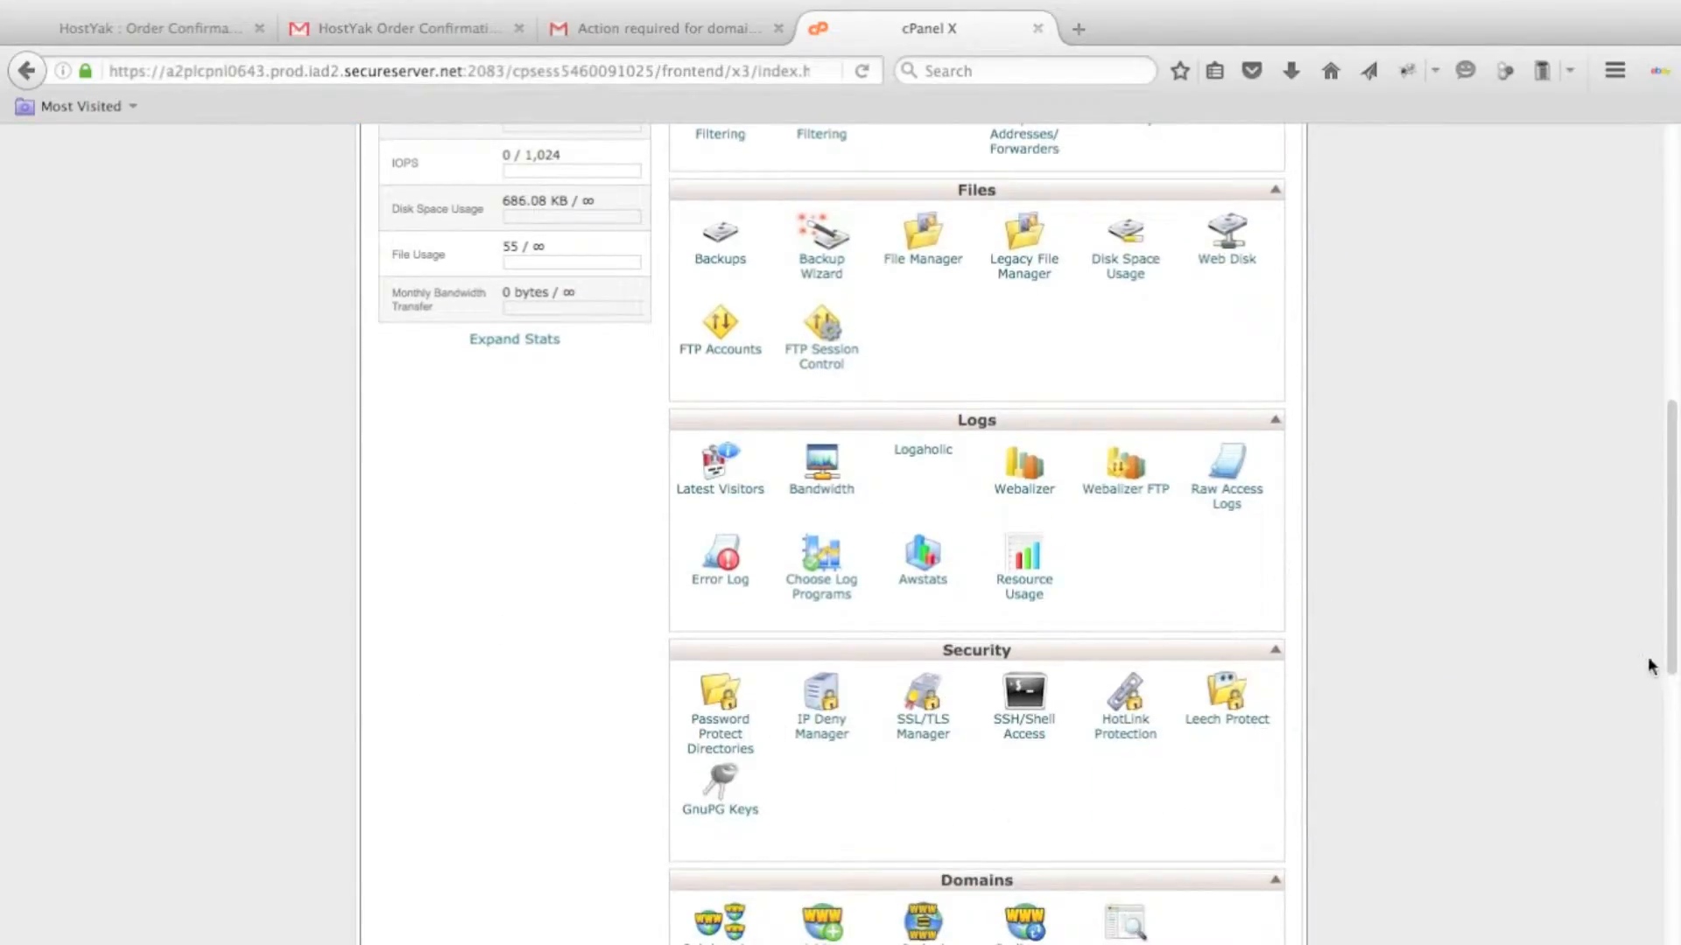
scroll(1646, 665, "down", 8)
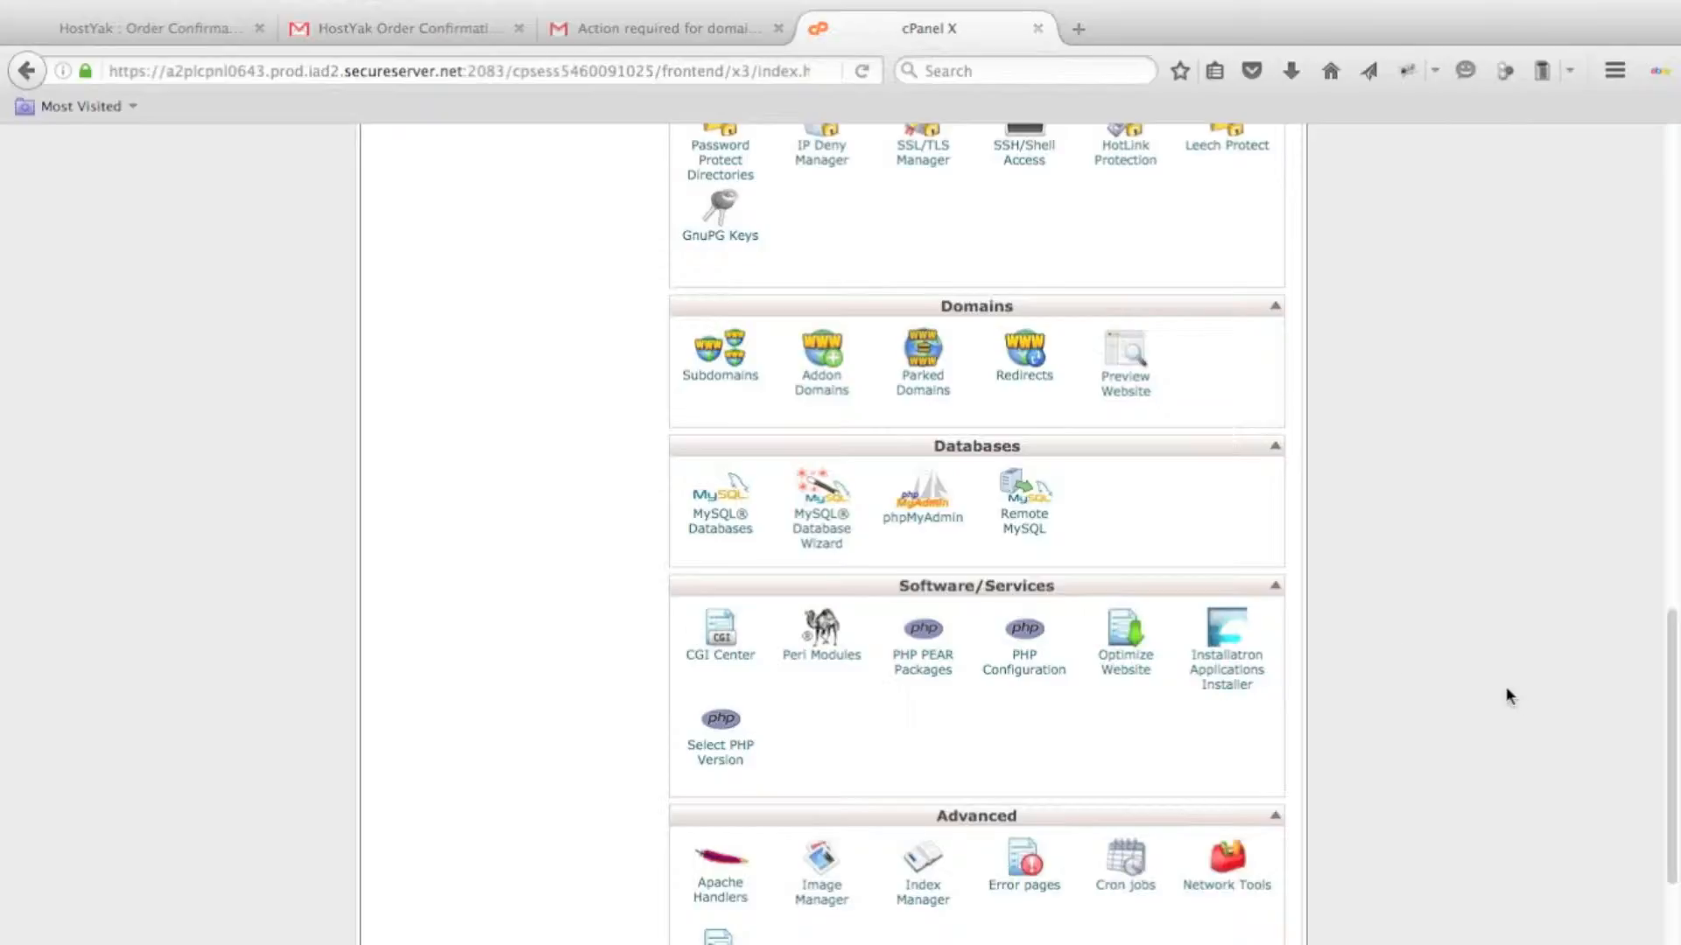
scroll(1512, 701, "up", 10)
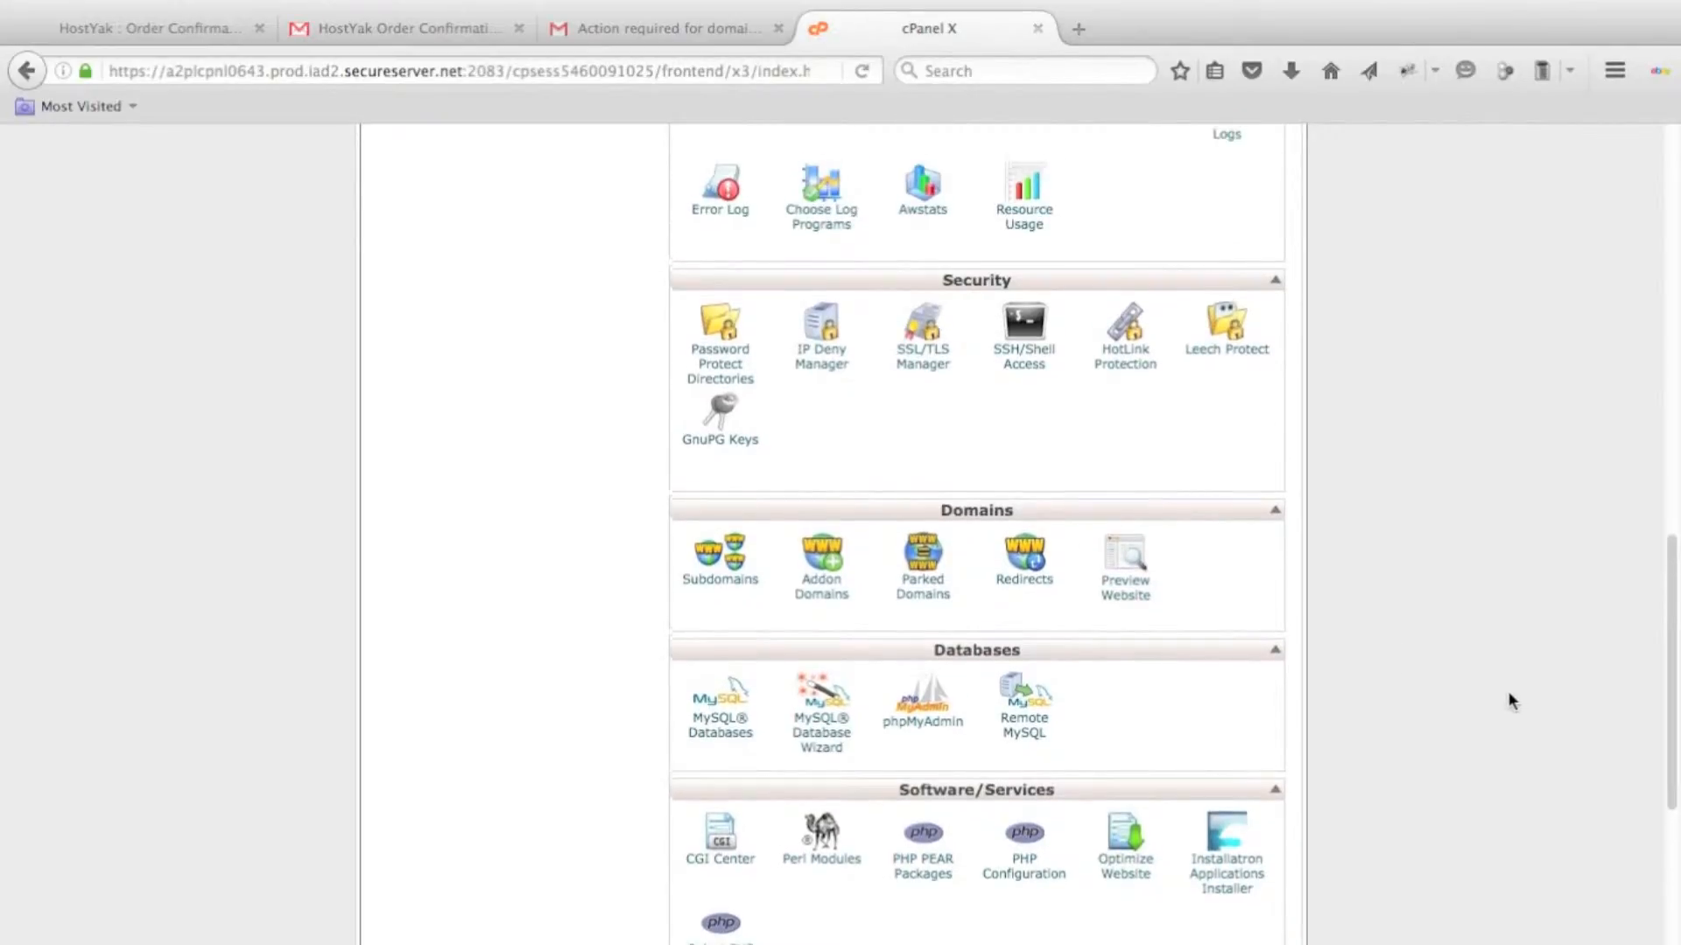
scroll(1507, 690, "up", 6)
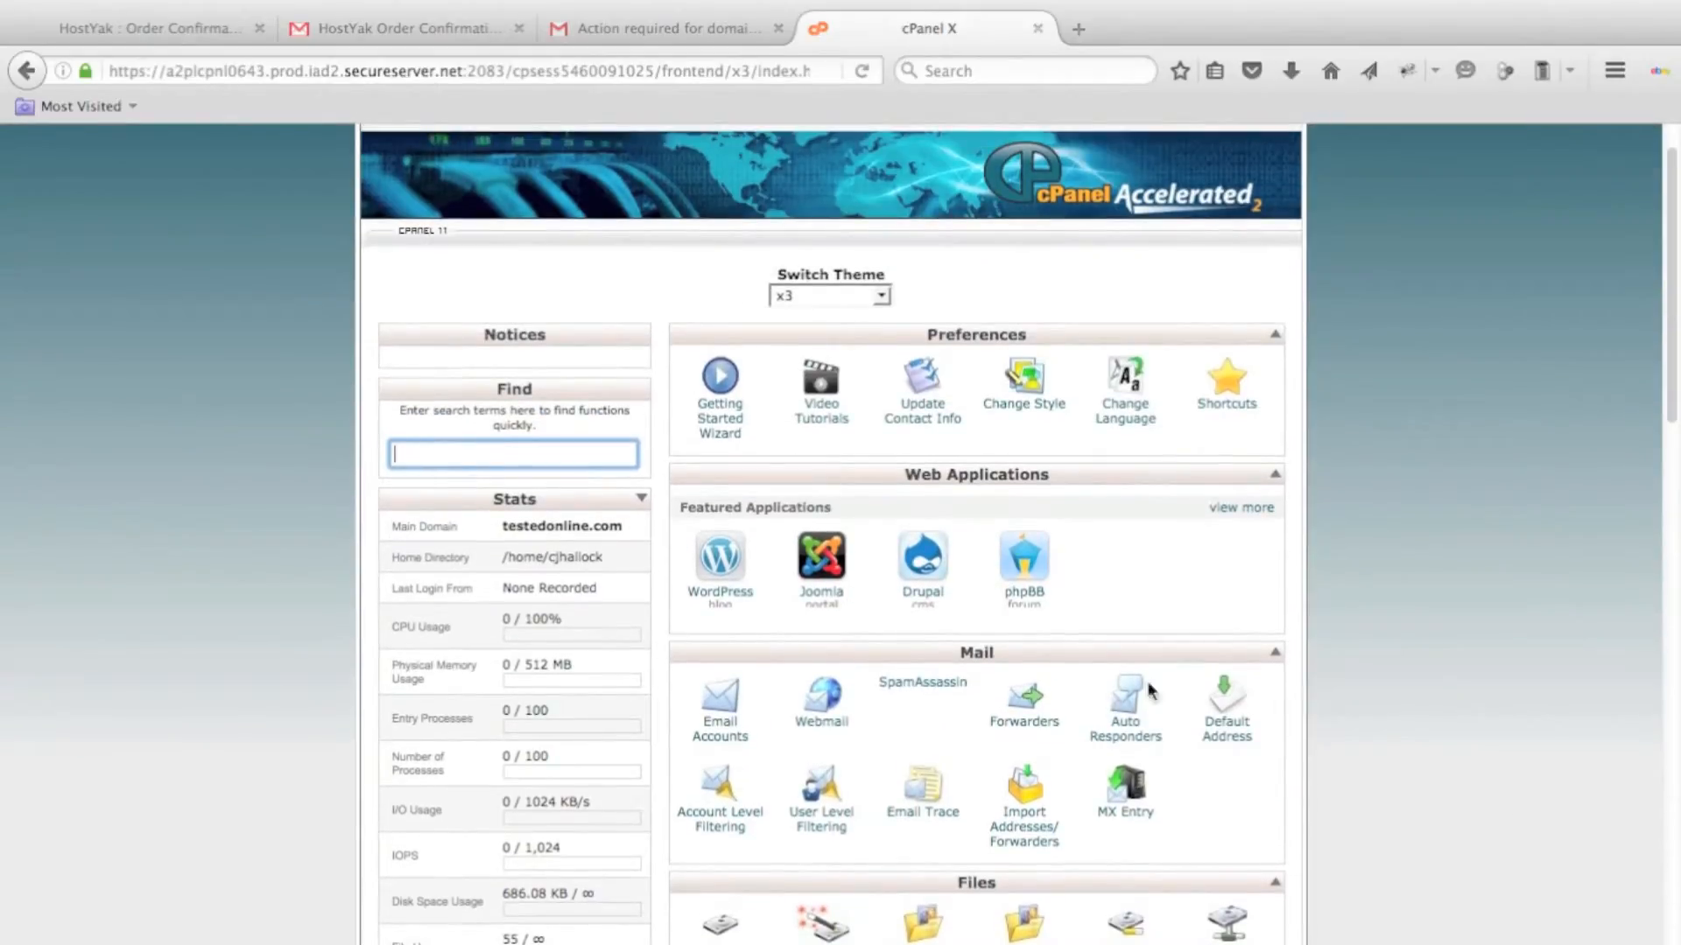
left_click(711, 574)
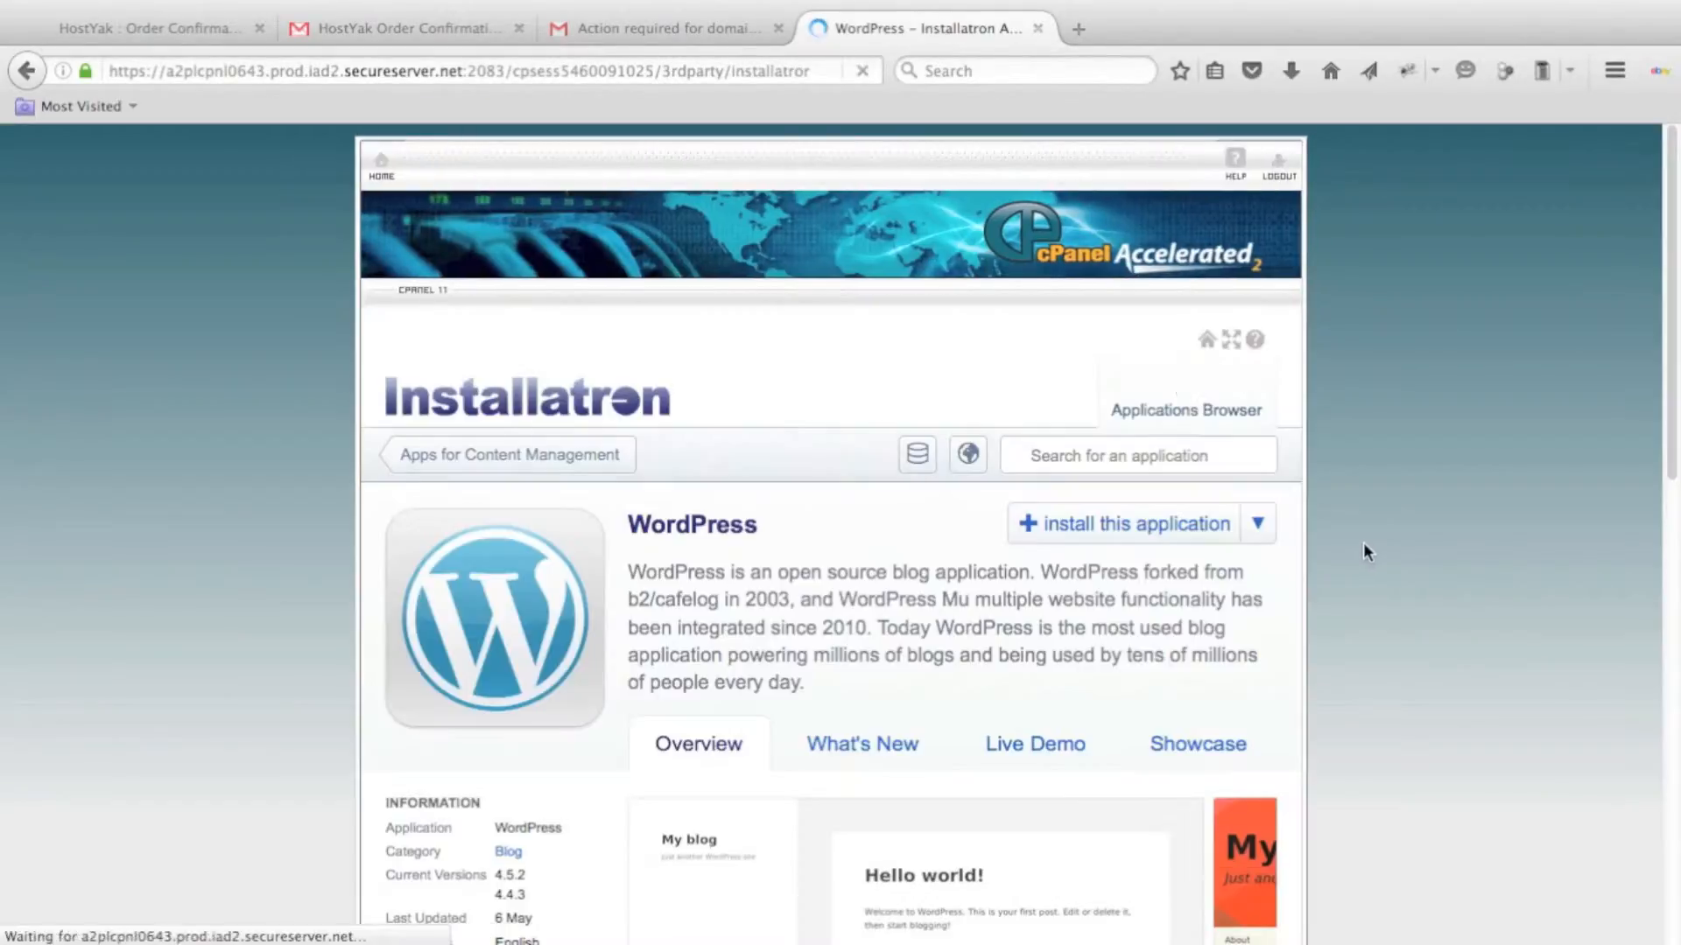
Review the WordPress overview in Installatron and start installing this application.
scroll(1374, 543, "down", 3)
scroll(1374, 549, "down", 4)
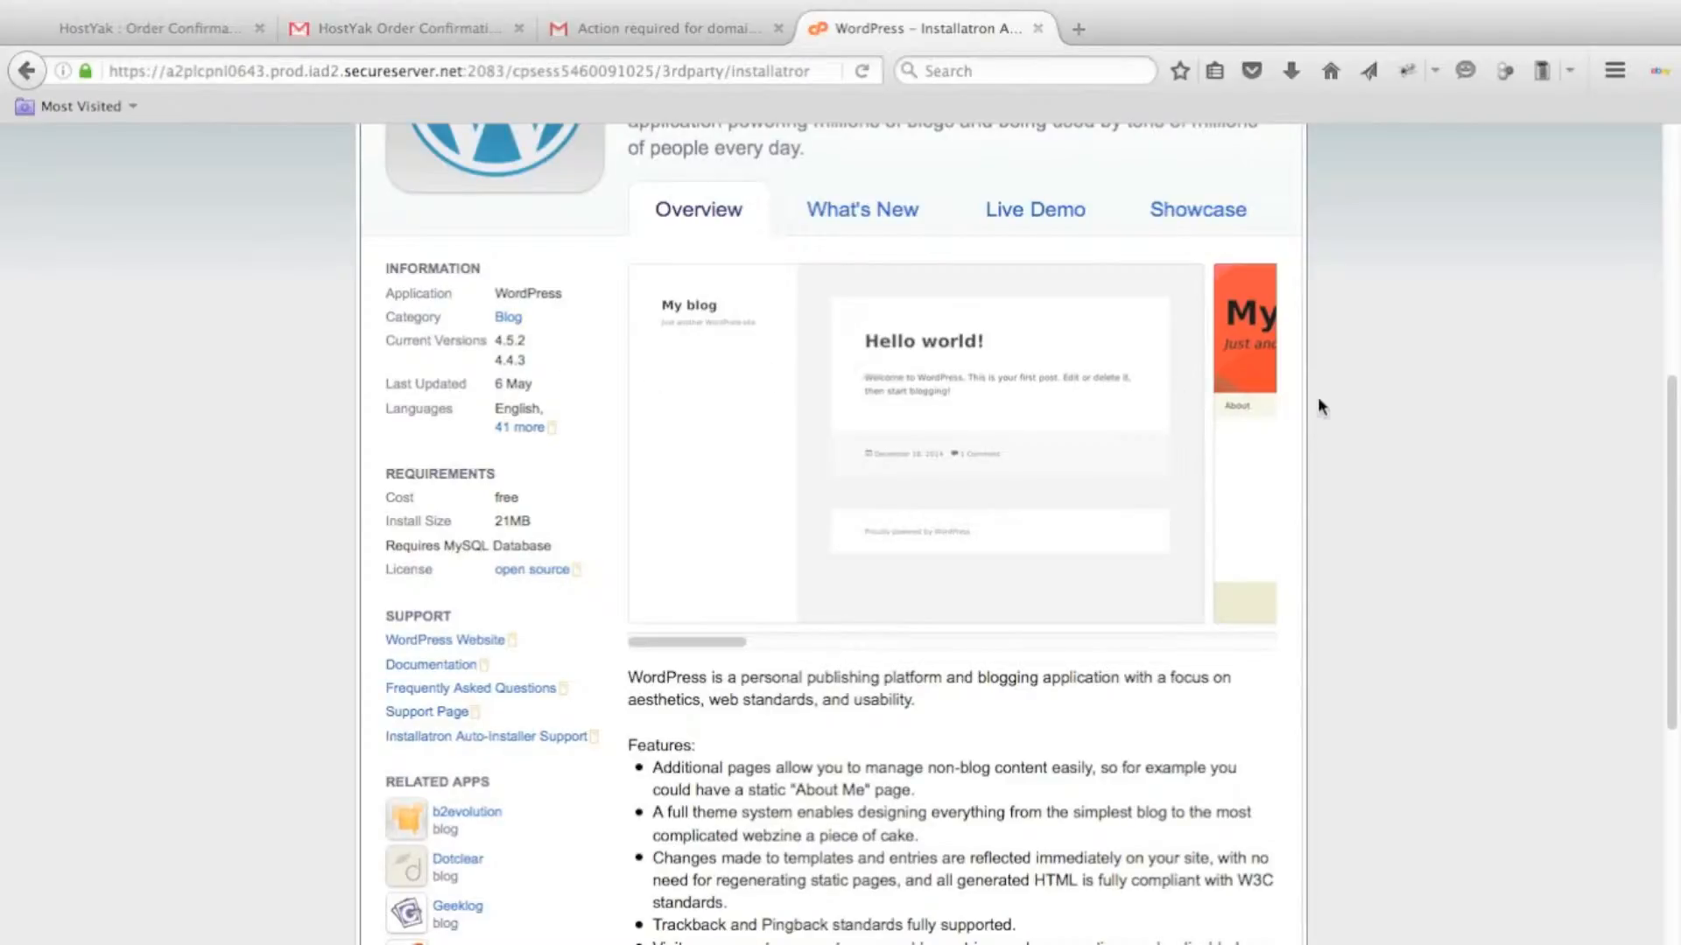
scroll(1316, 397, "up", 5)
scroll(1319, 404, "up", 1)
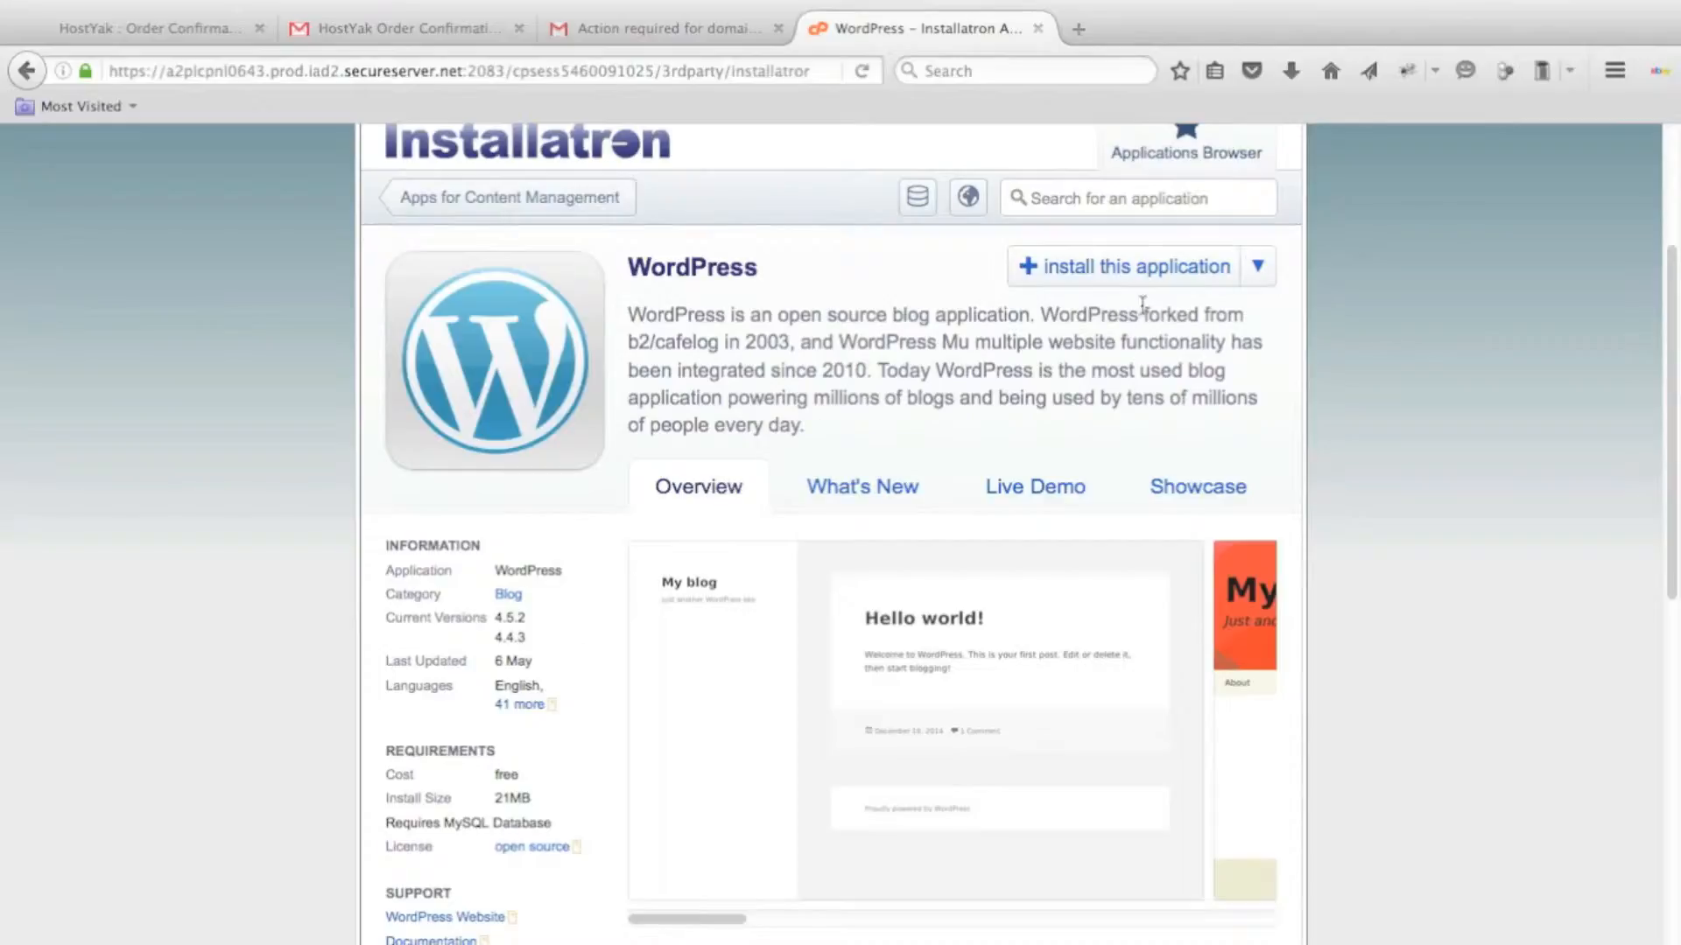
left_click(1114, 282)
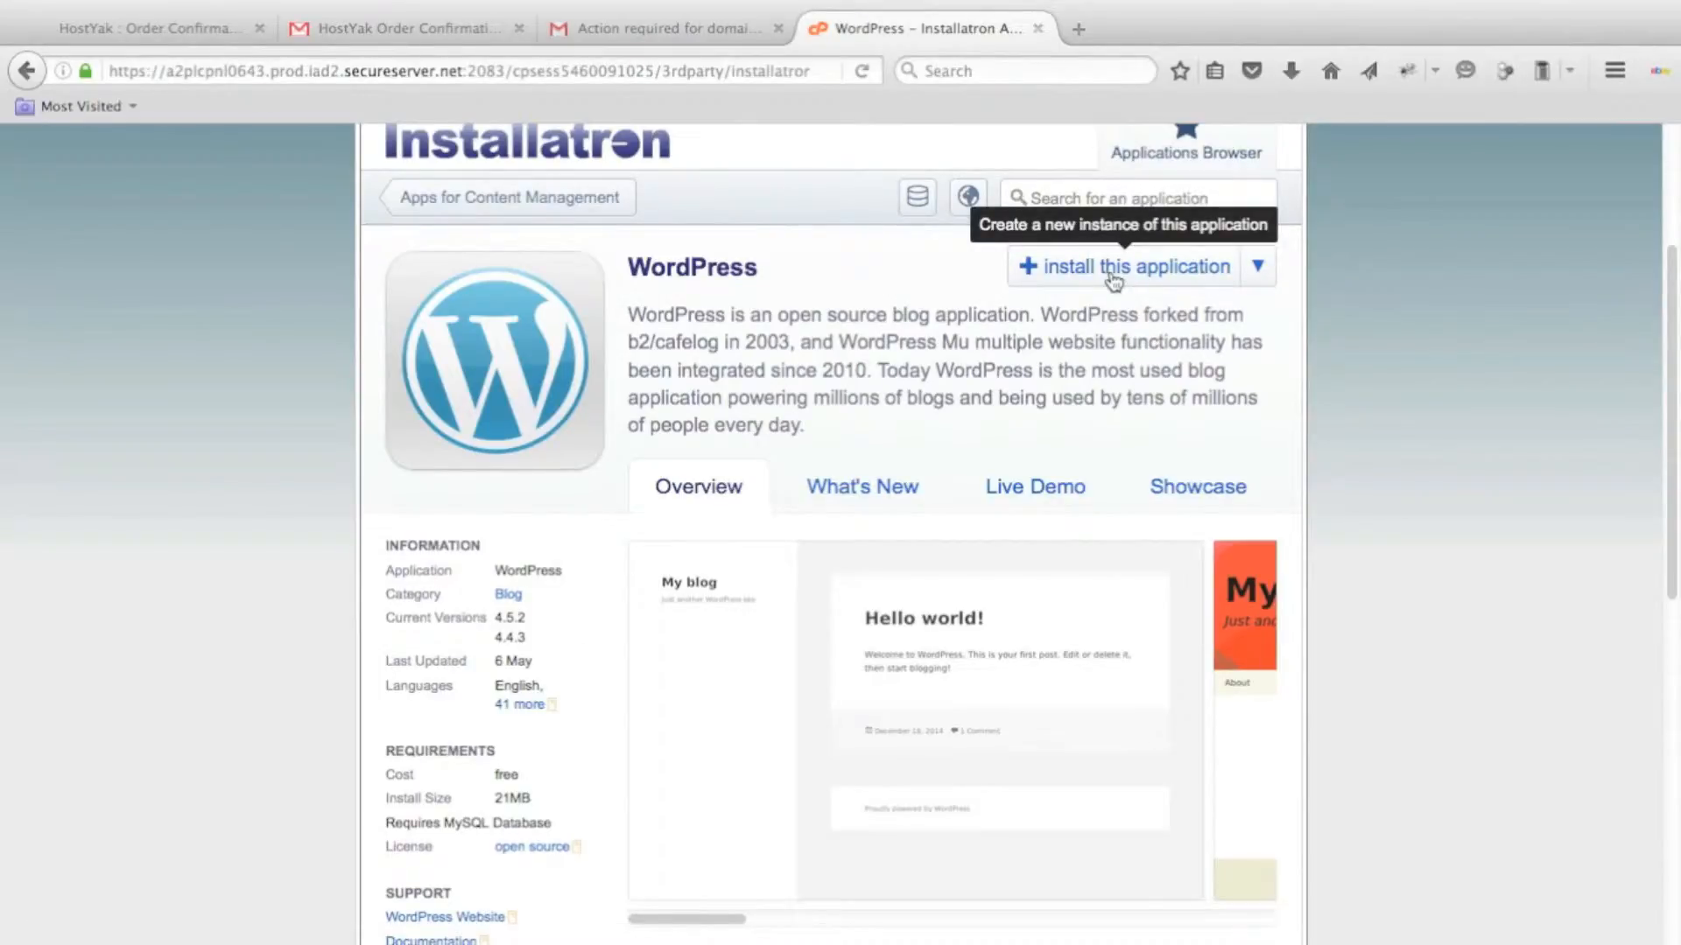
scroll(823, 410, "down", 3)
scroll(822, 409, "down", 3)
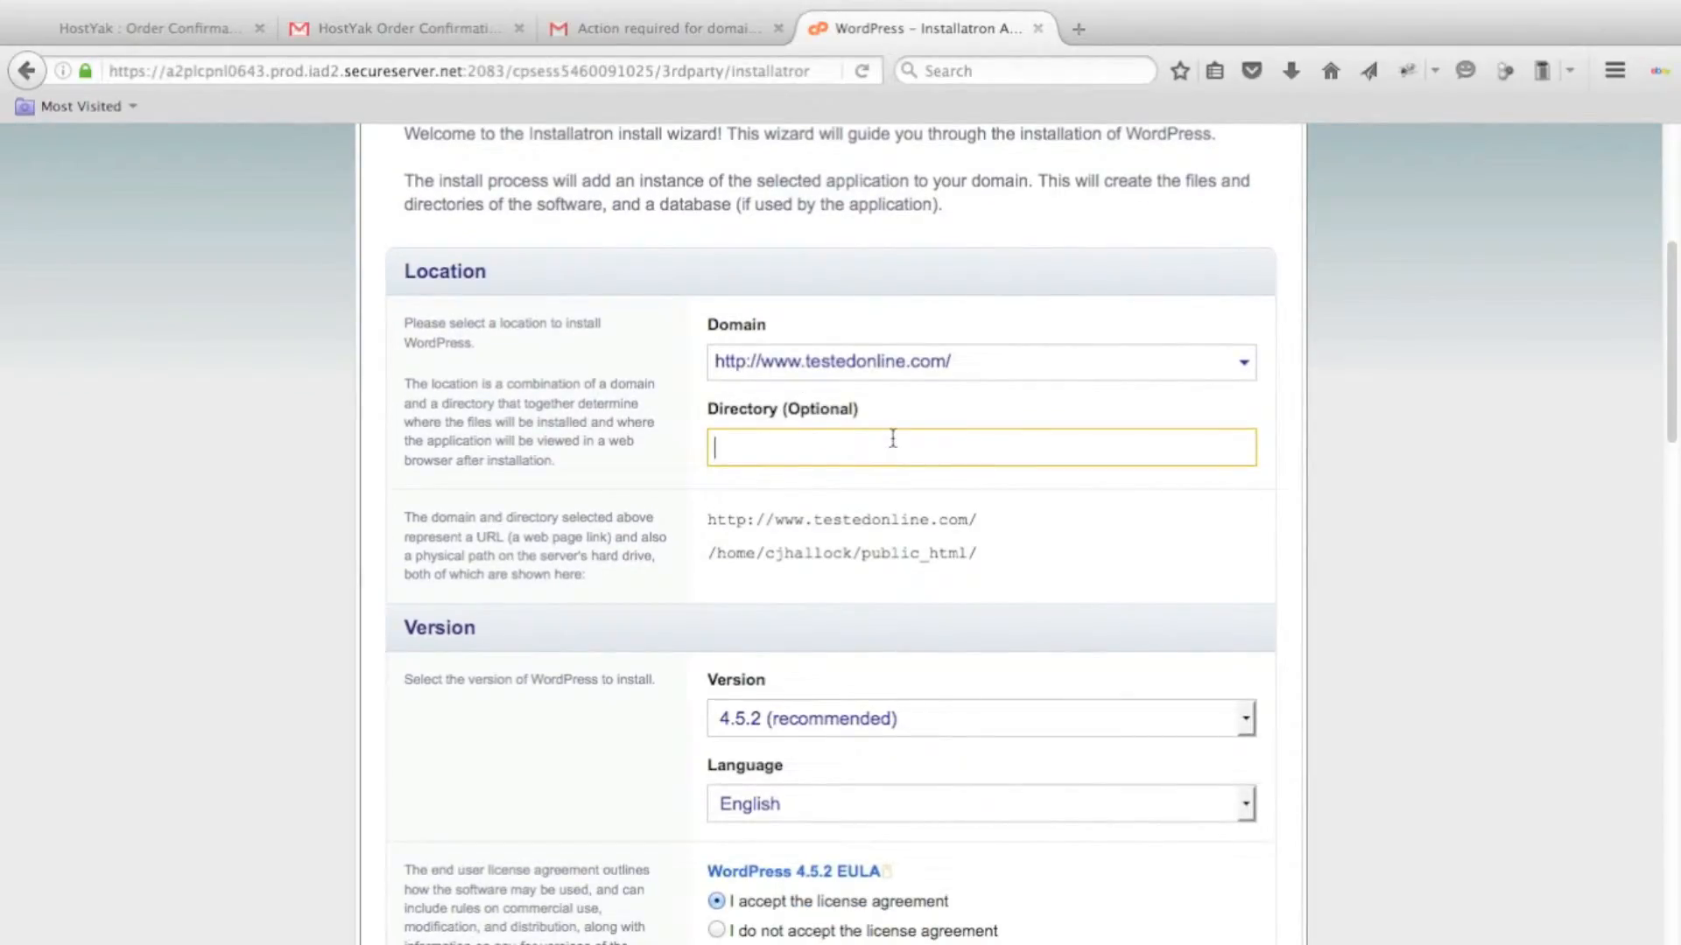
left_click(1243, 361)
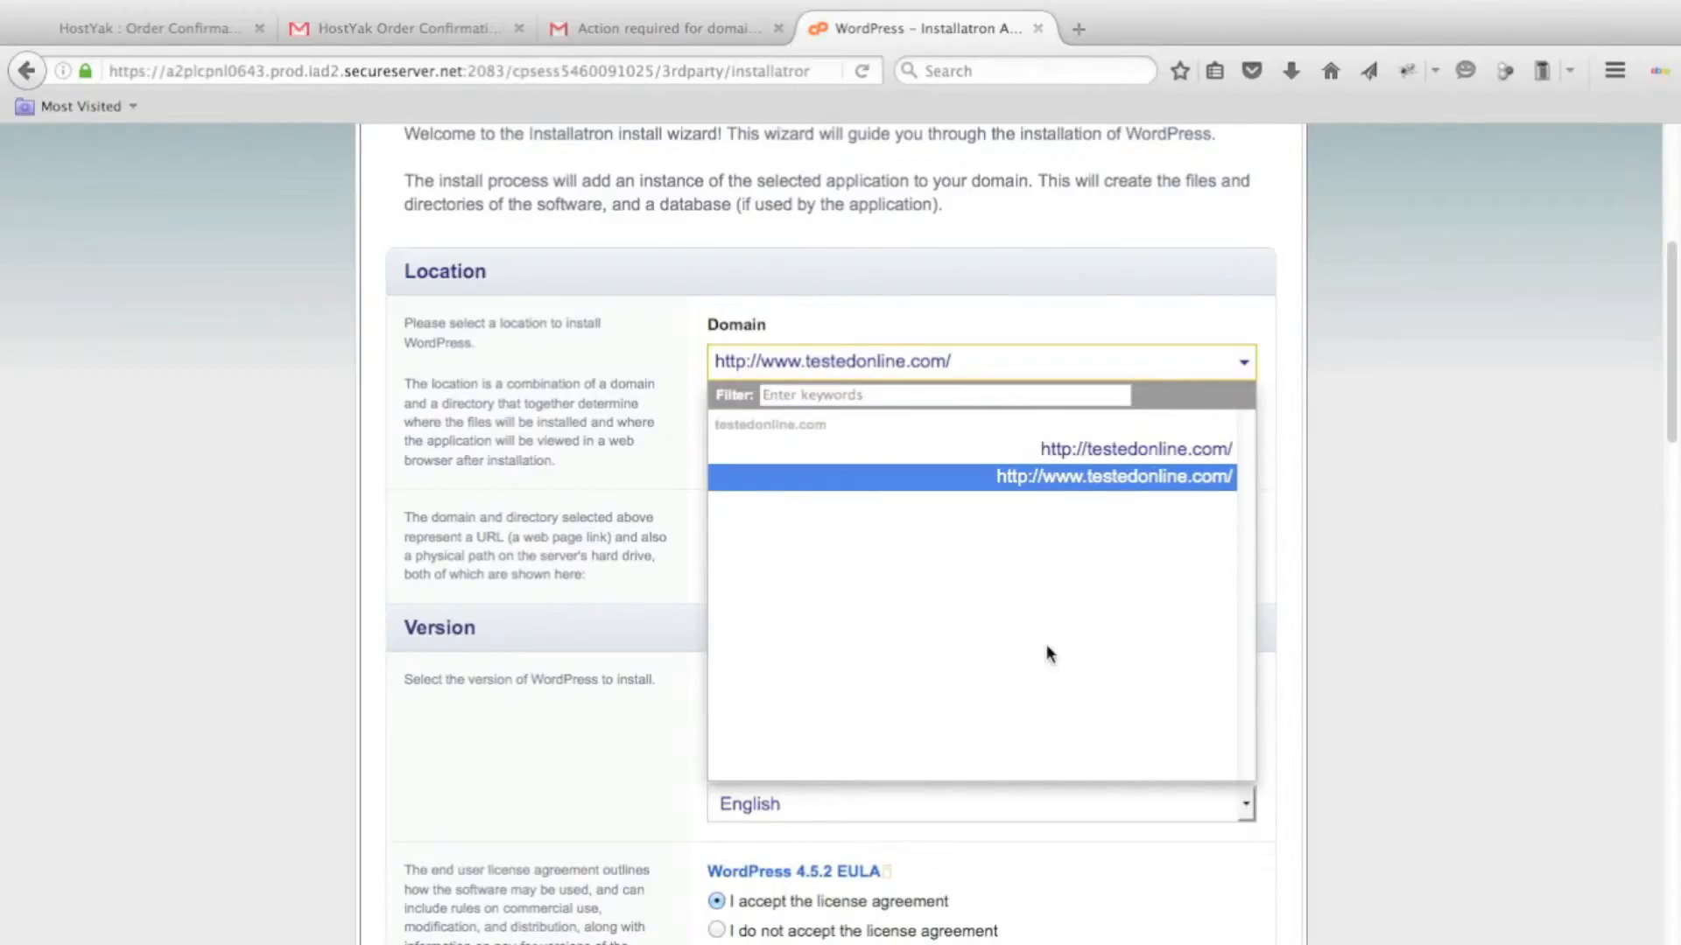
left_click(1448, 407)
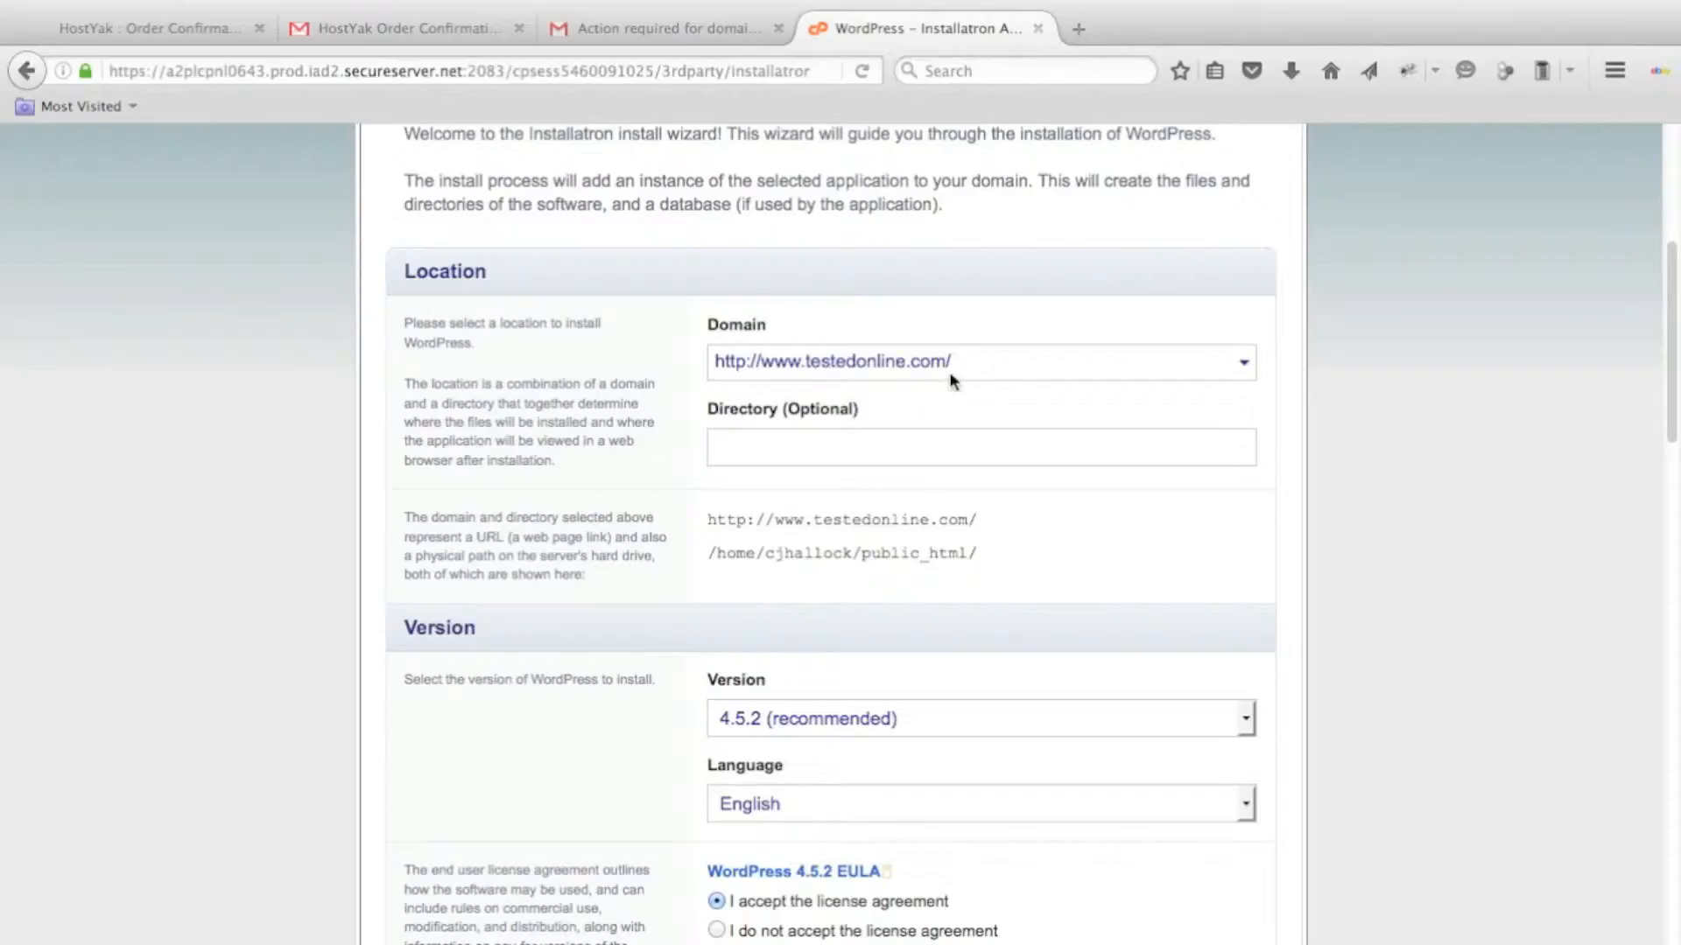
left_click(769, 436)
Choose 4.5.2 (recommended) as the WordPress version to install.
scroll(1141, 579, "down", 3)
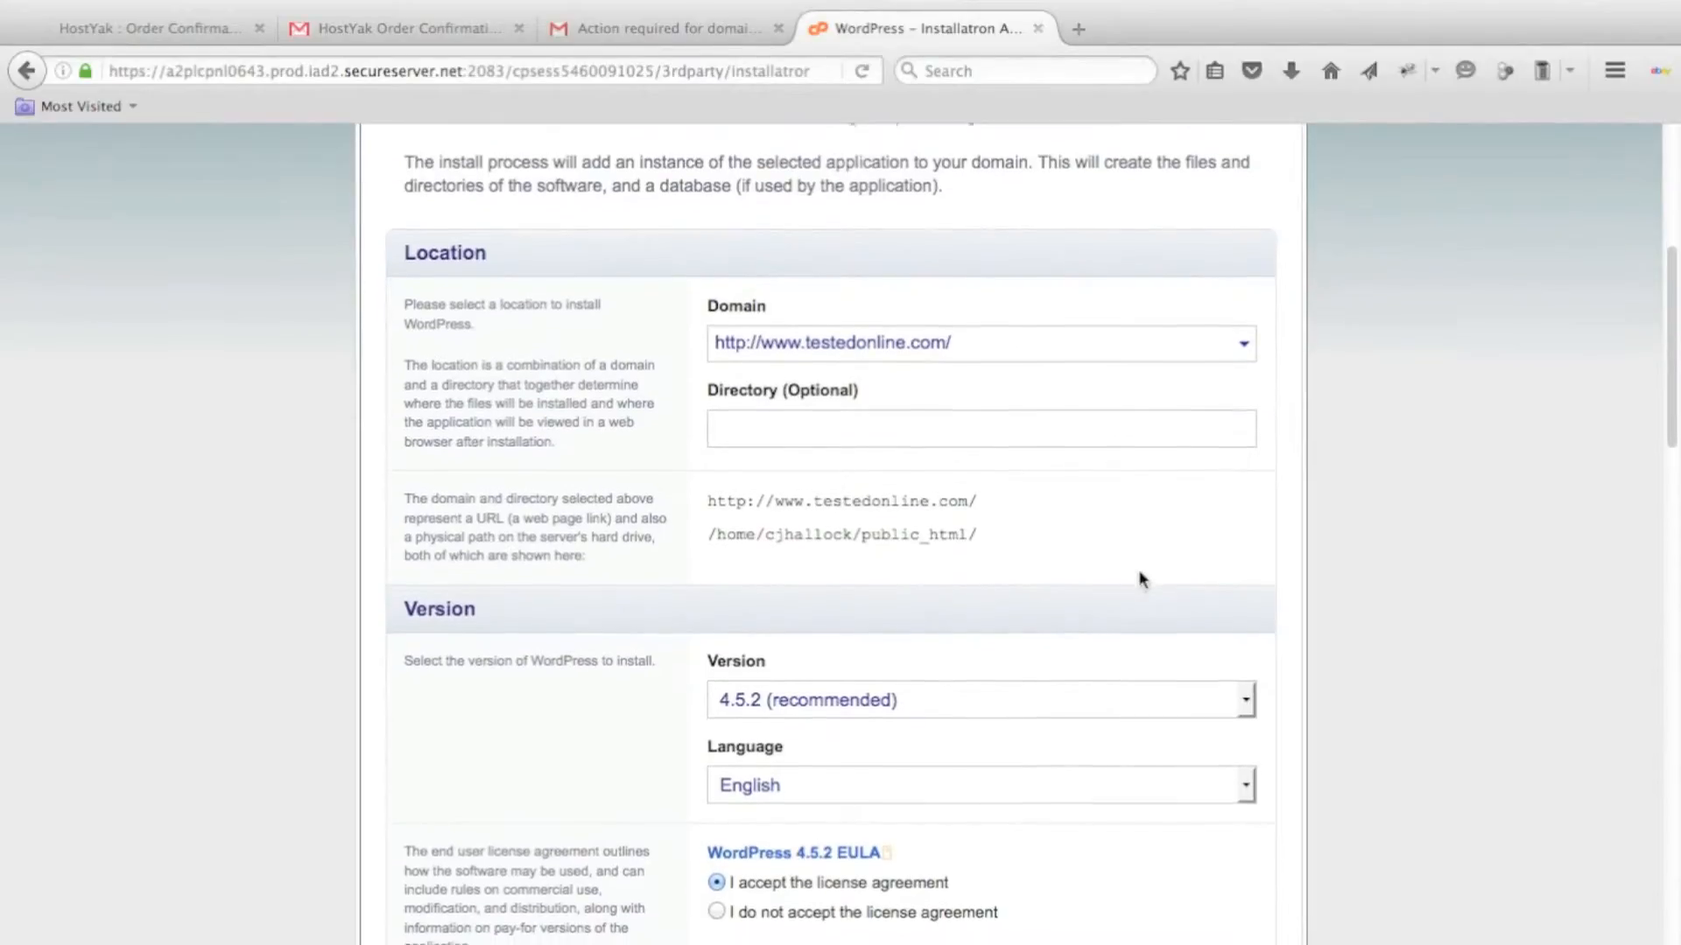
scroll(1141, 579, "down", 4)
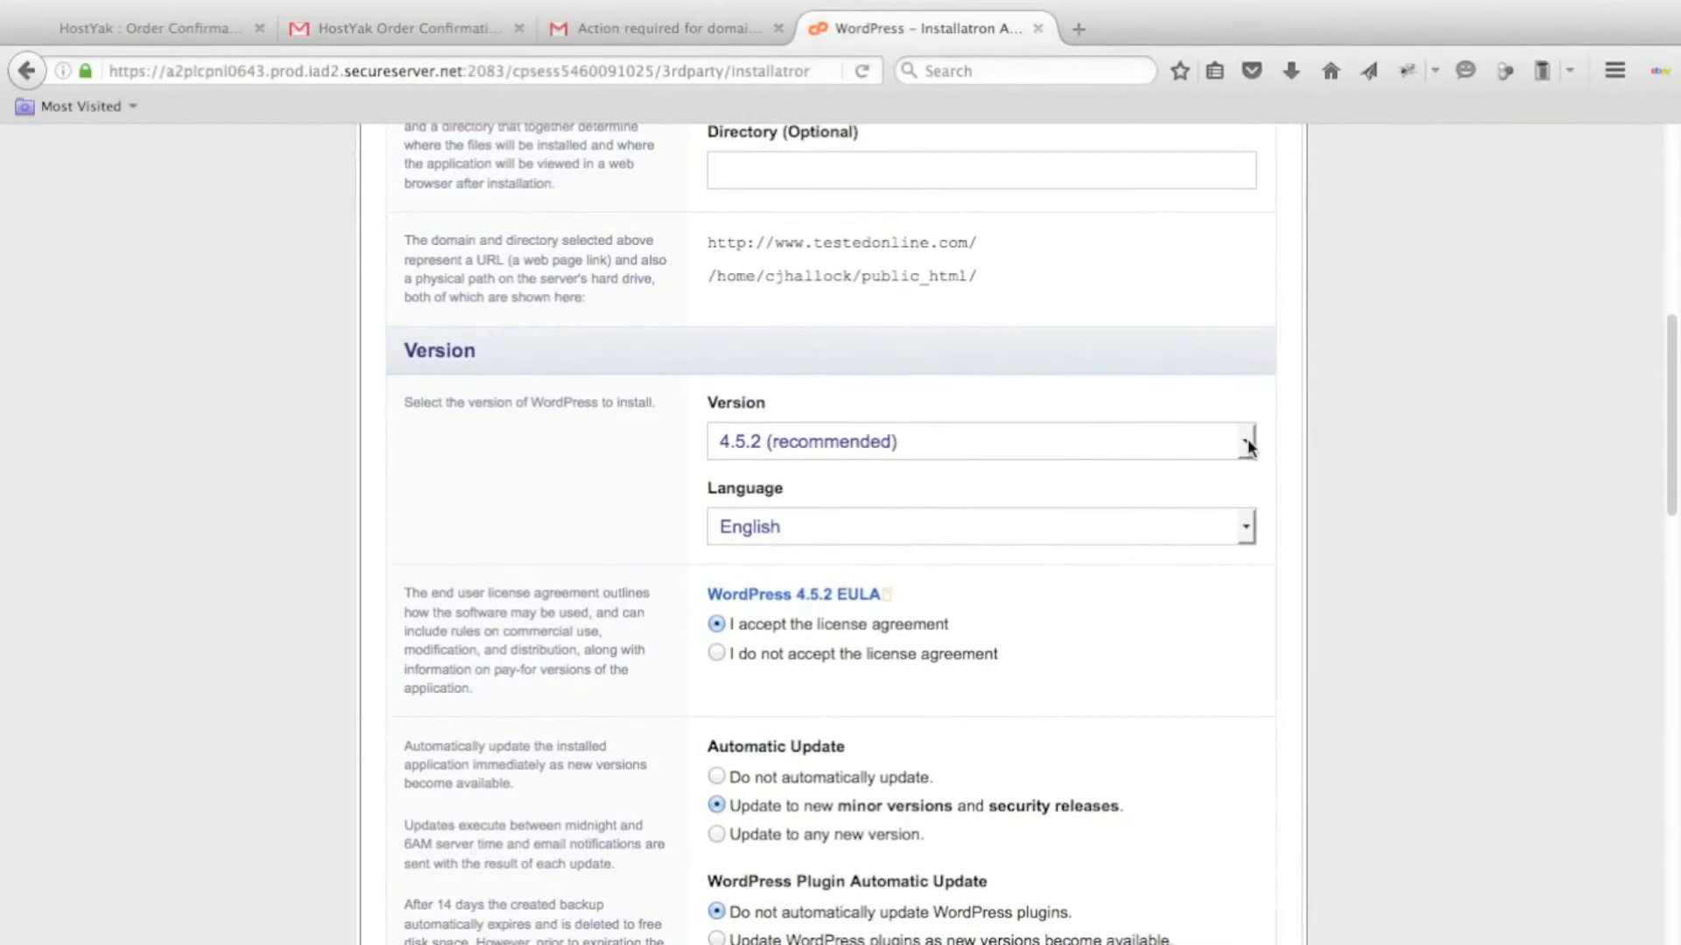
left_click(1247, 441)
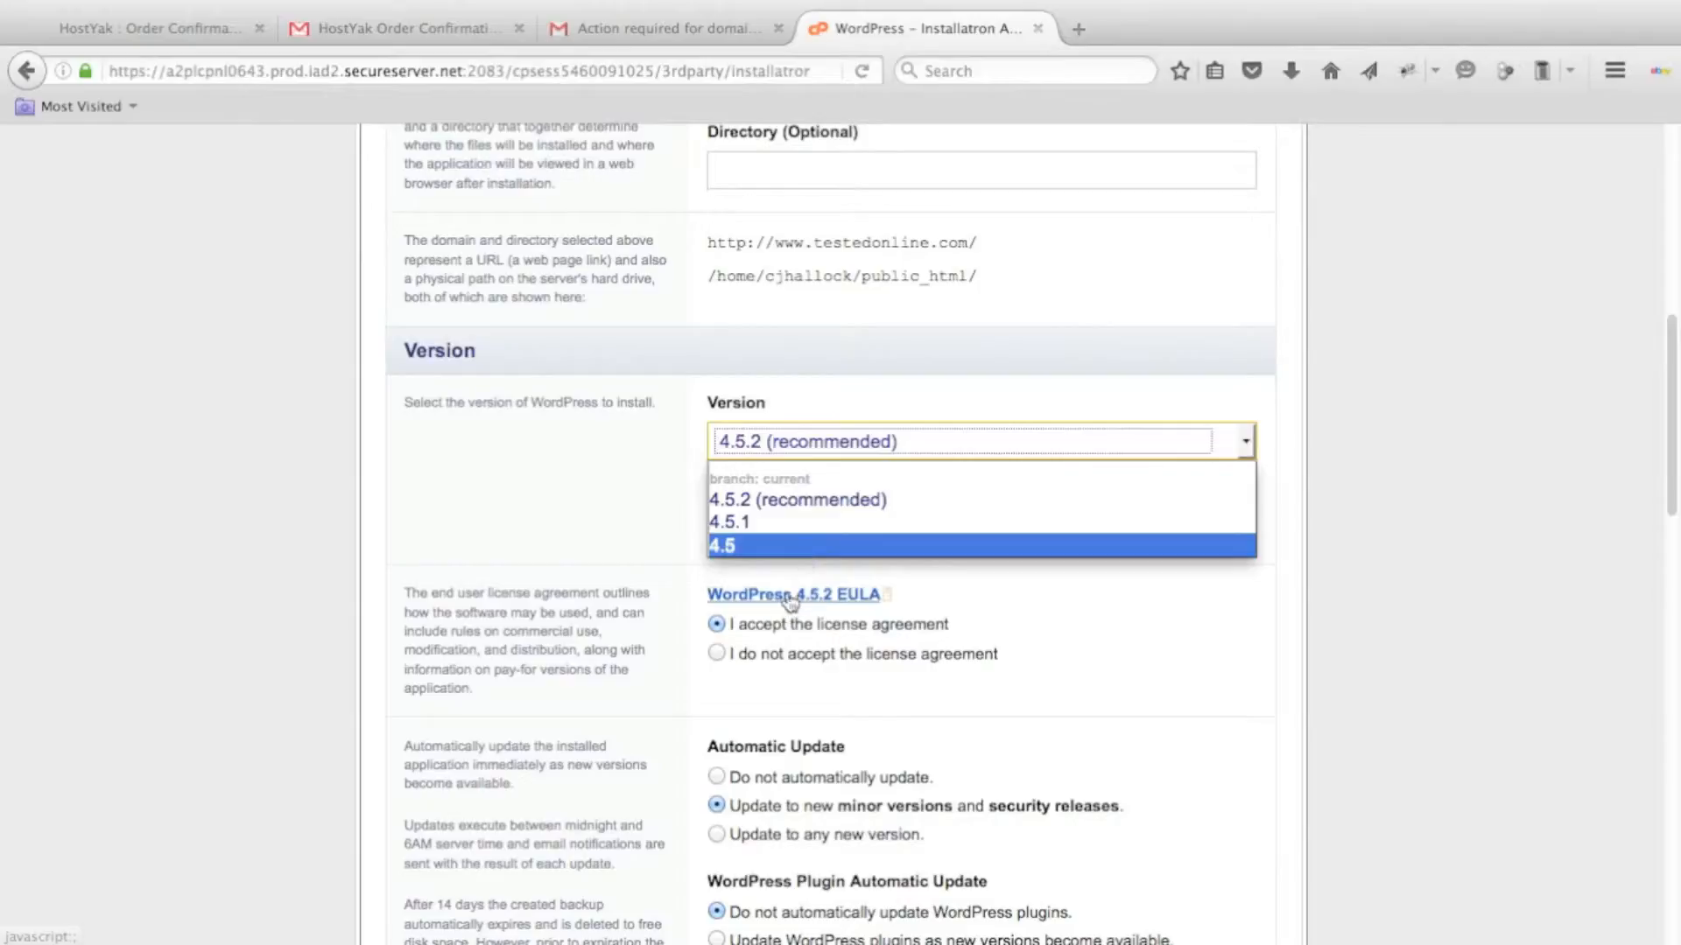
left_click(854, 503)
Set the license option to "I do not accept the license agreement" and Automatic Update to "Do not automatically update".
scroll(1145, 575, "down", 1)
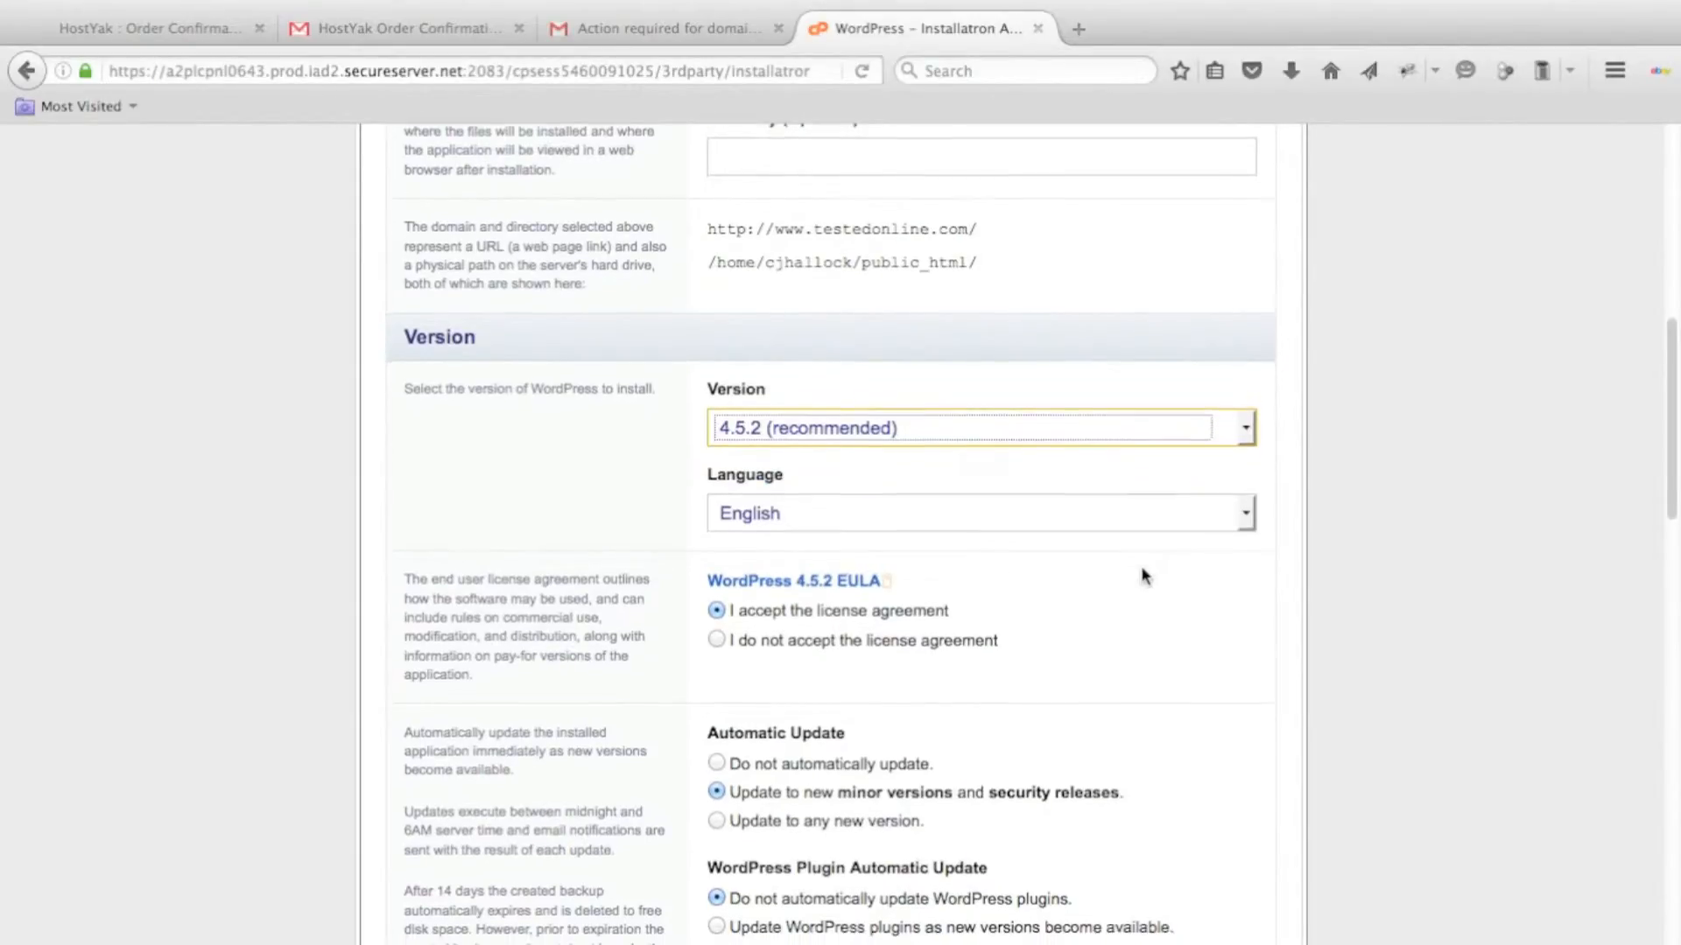
scroll(1145, 575, "down", 4)
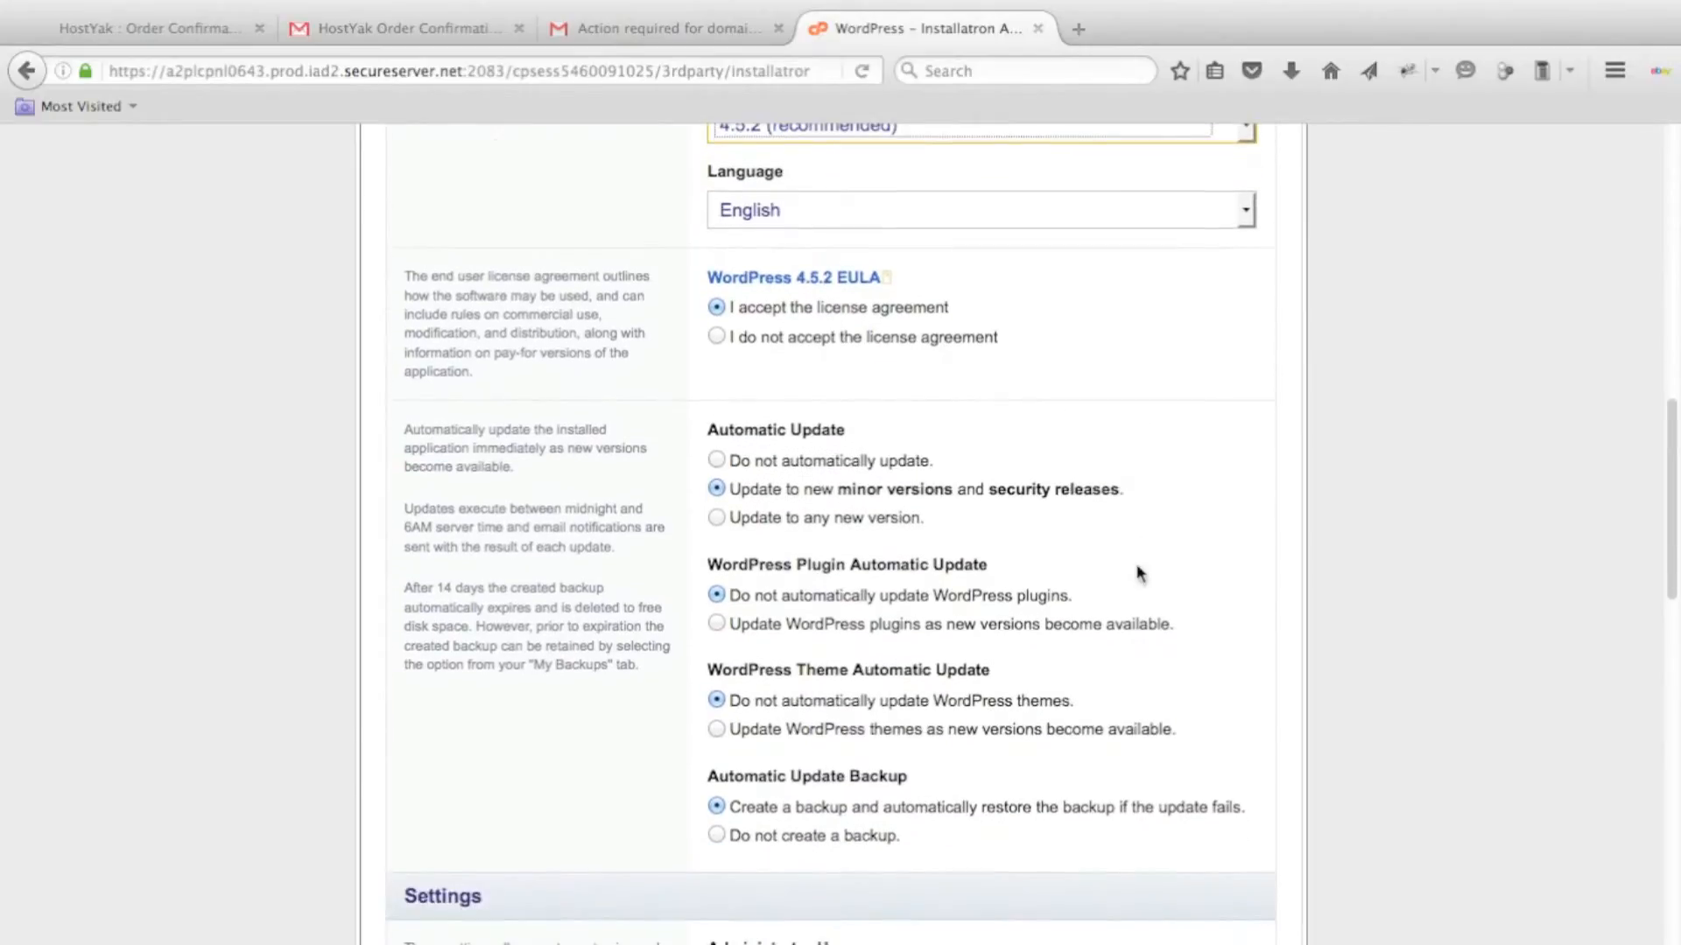
left_click(717, 337)
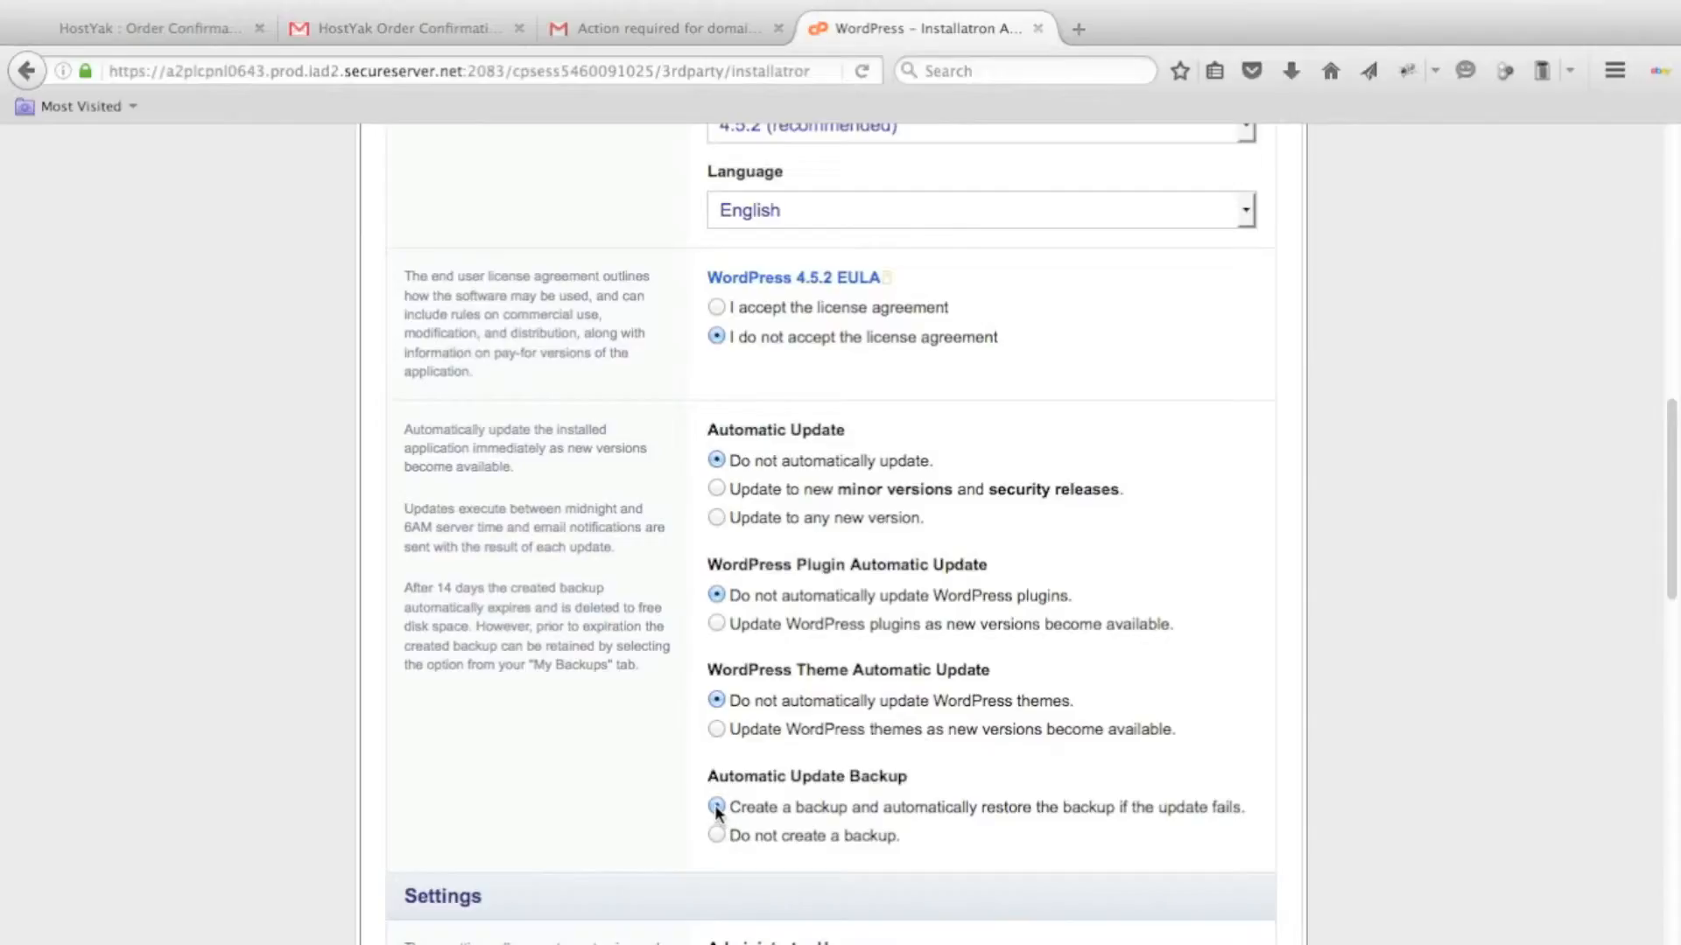
Review the administrator, website, security and advanced settings, keep their defaults, and run the WordPress installation.
scroll(1080, 752, "down", 5)
scroll(1082, 754, "down", 5)
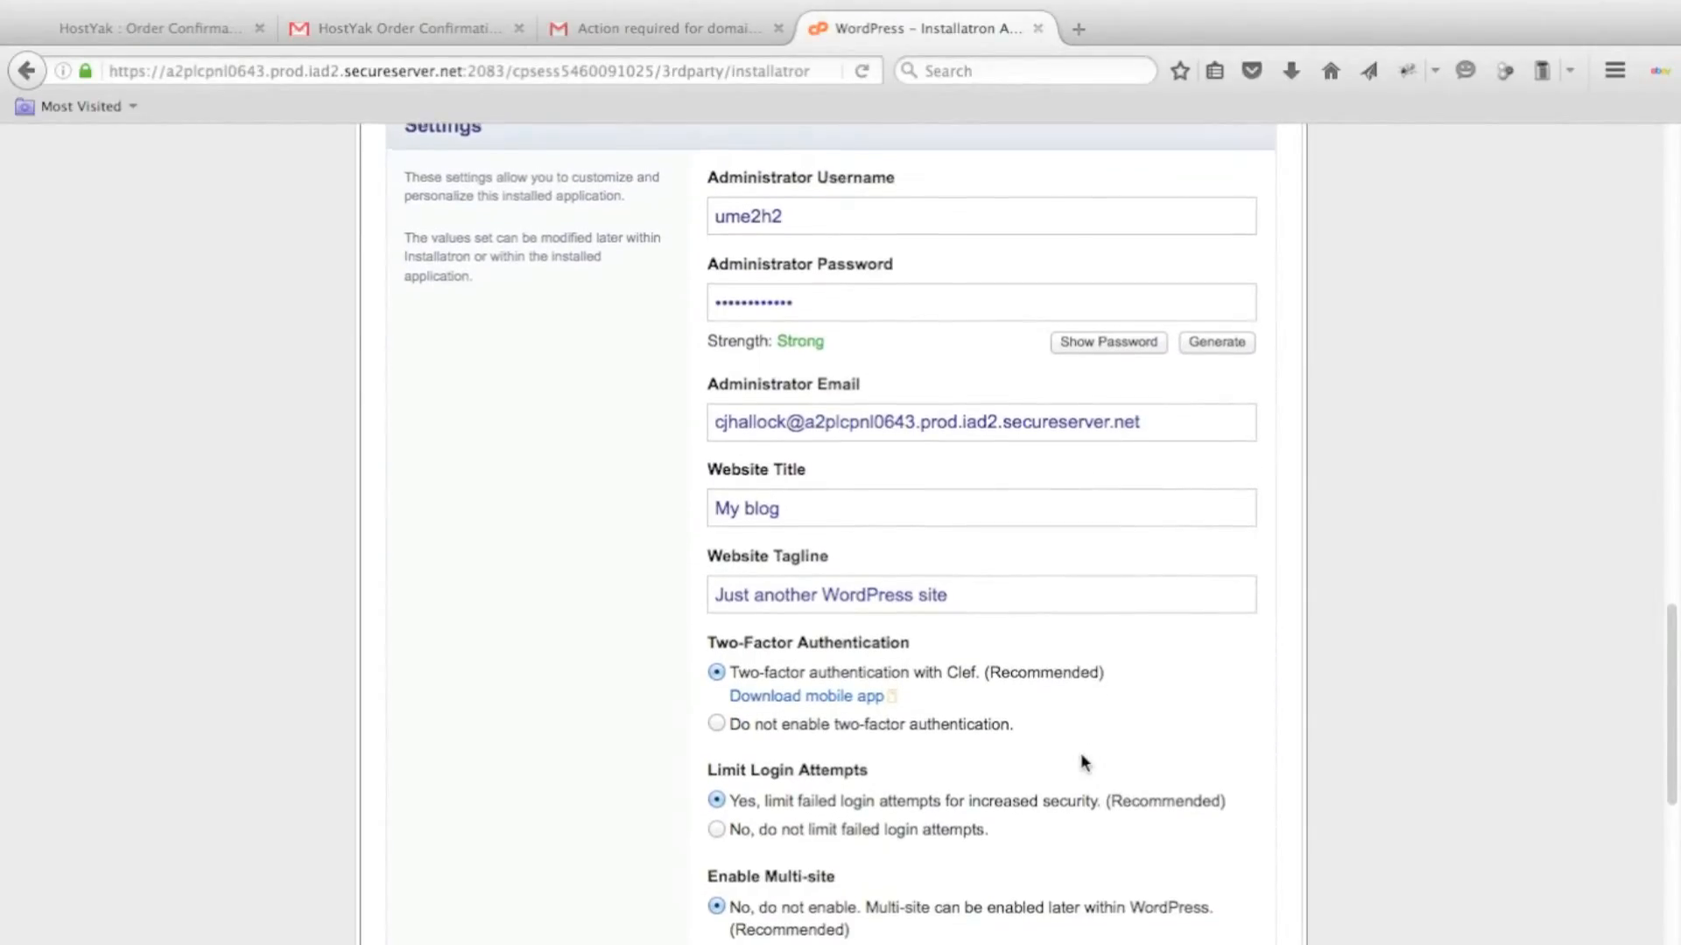
scroll(1082, 758, "up", 1)
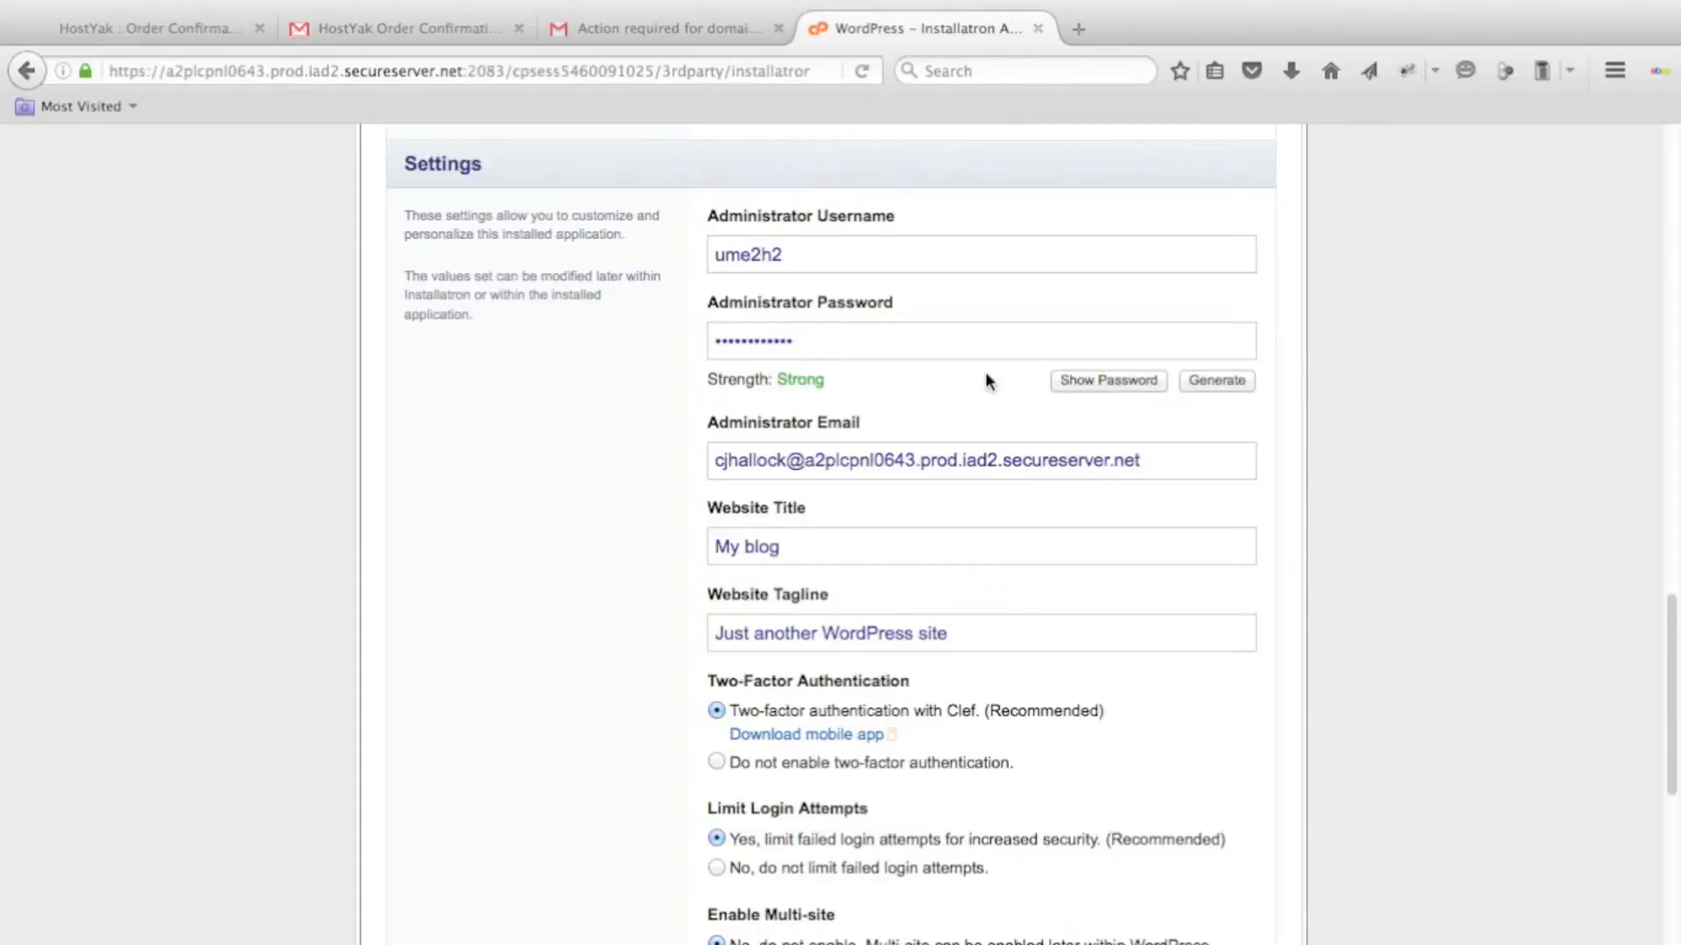
scroll(982, 380, "down", 3)
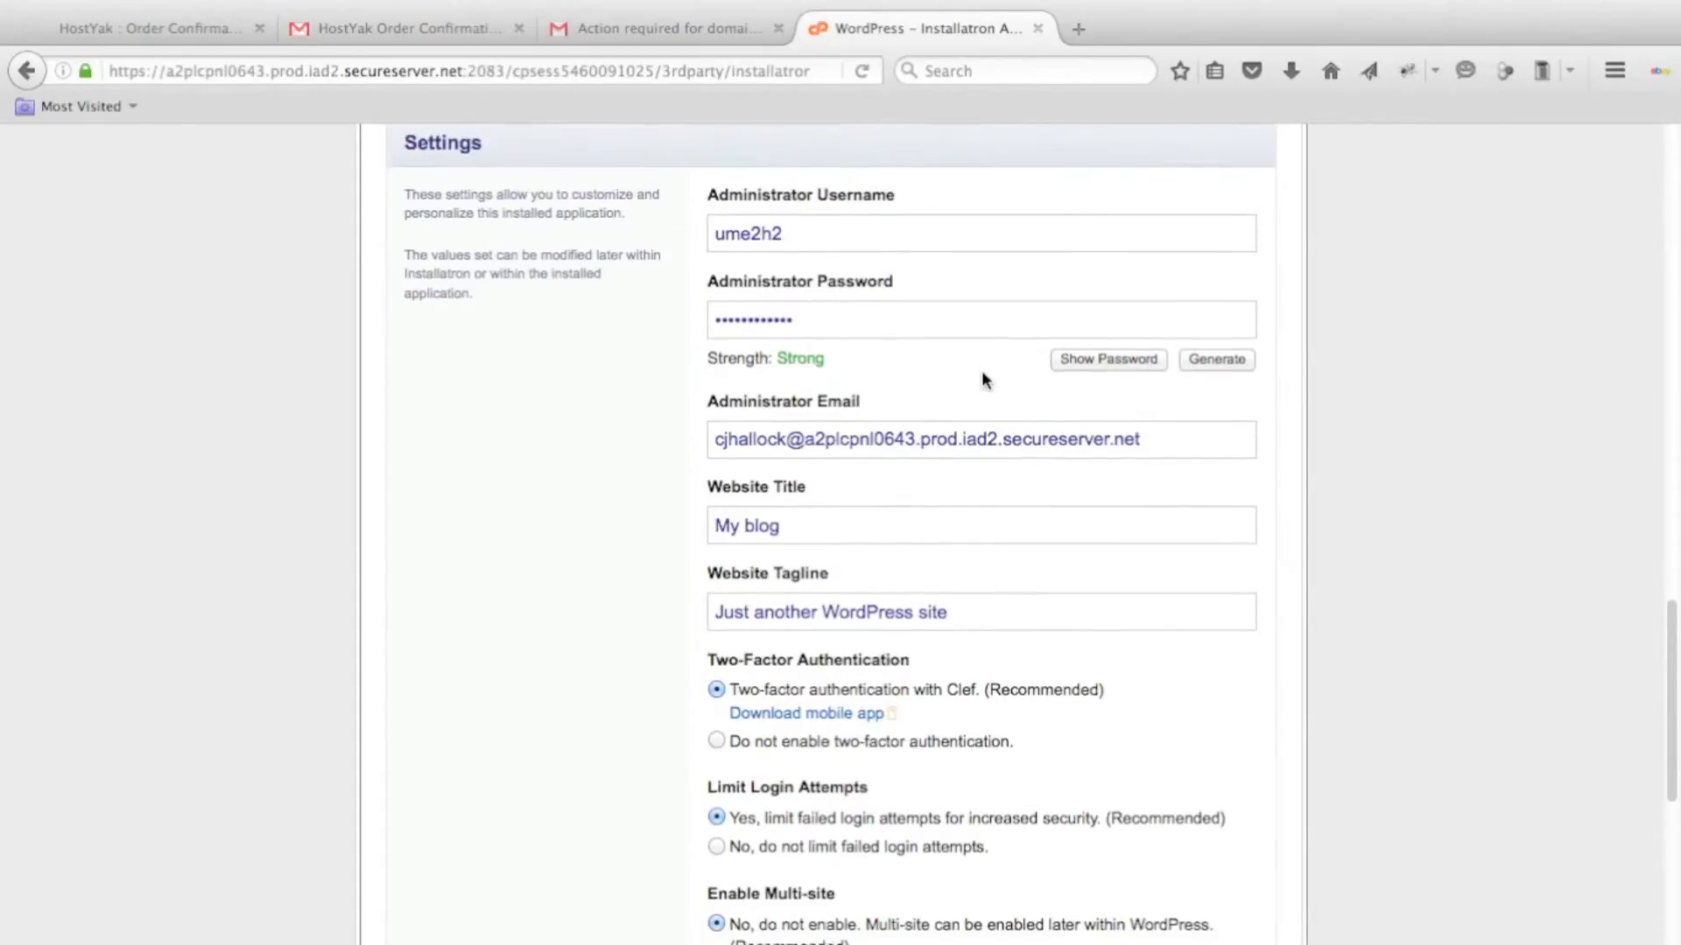
scroll(982, 372, "down", 10)
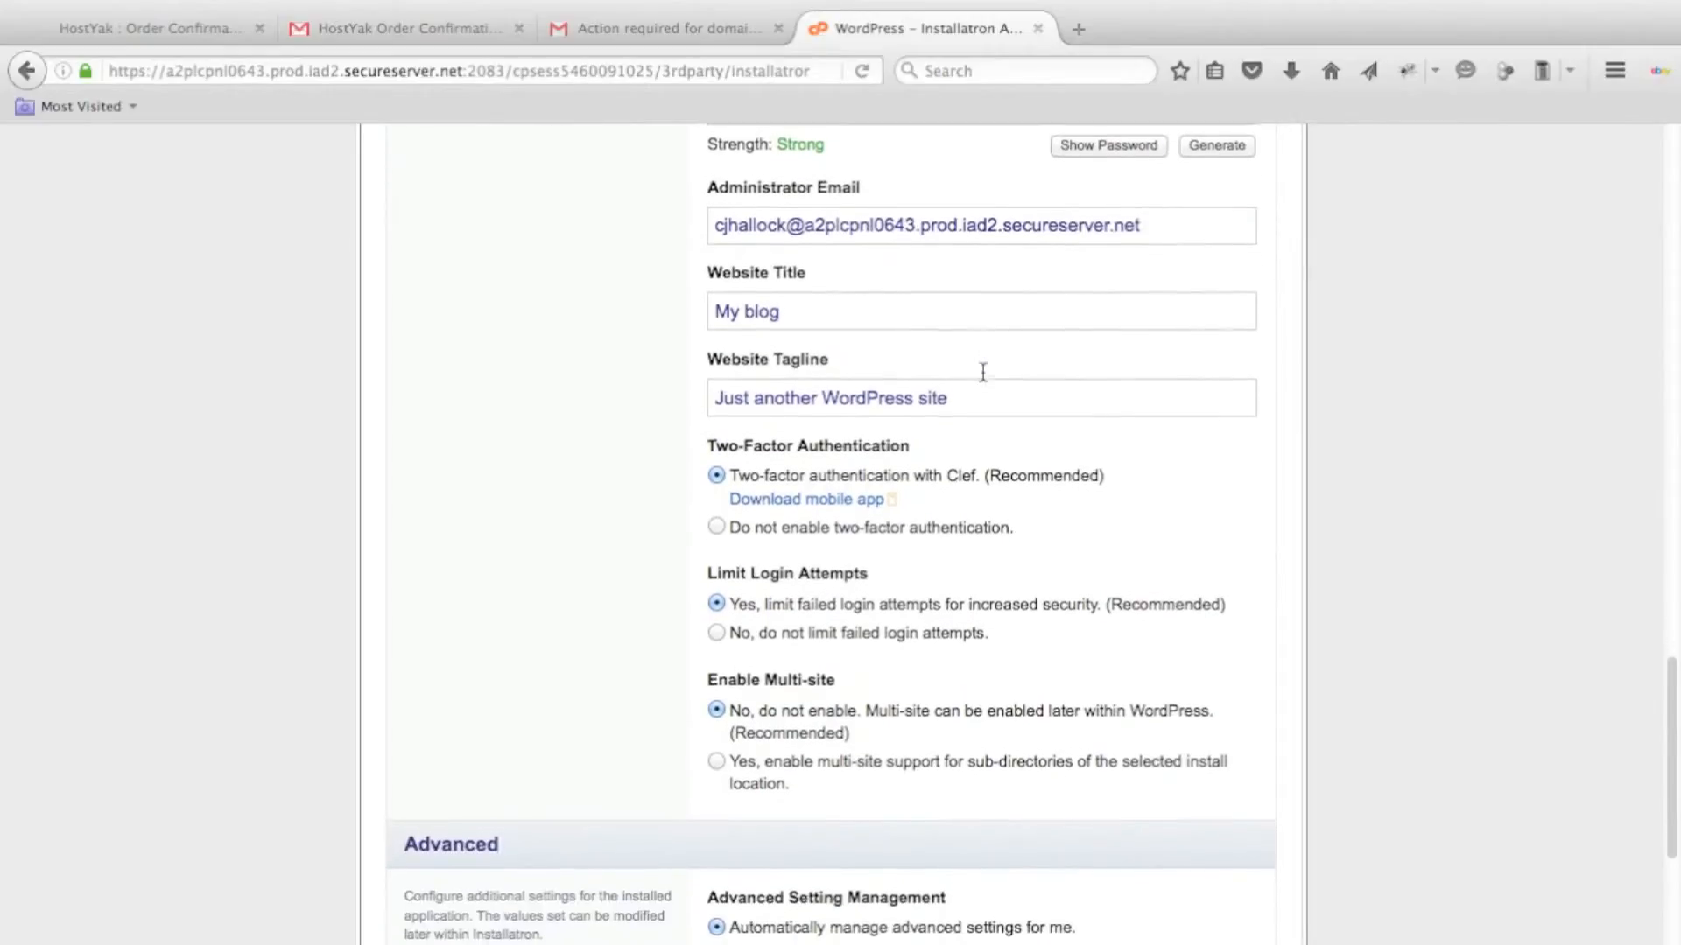
scroll(980, 377, "down", 4)
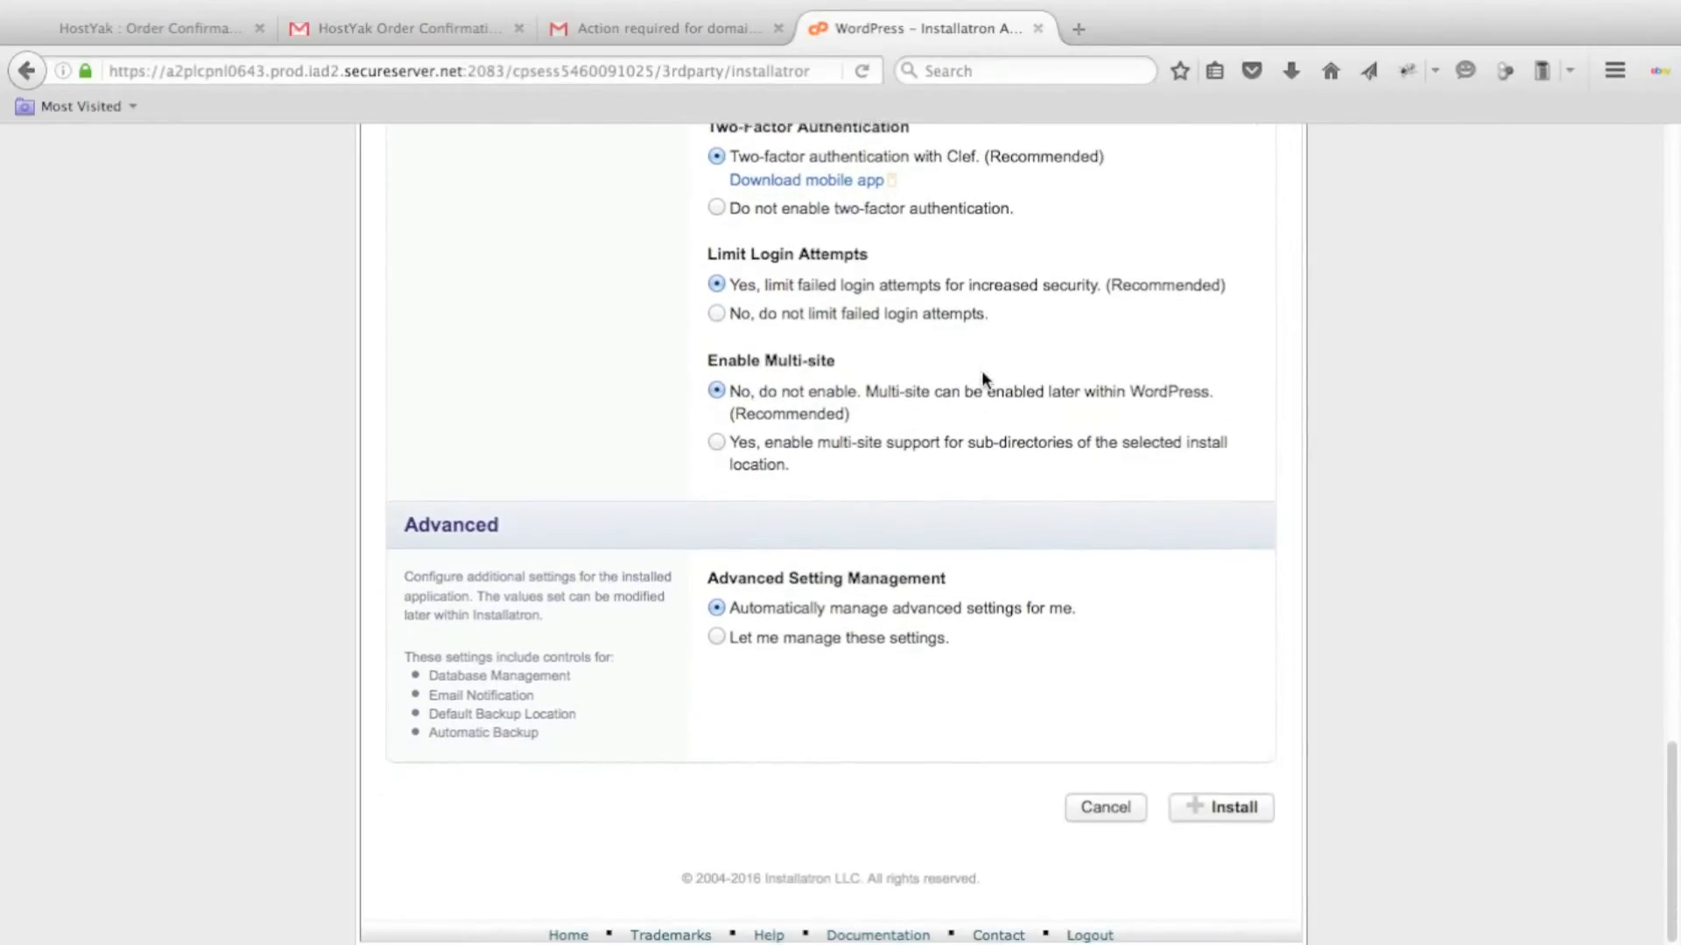
left_click(1243, 798)
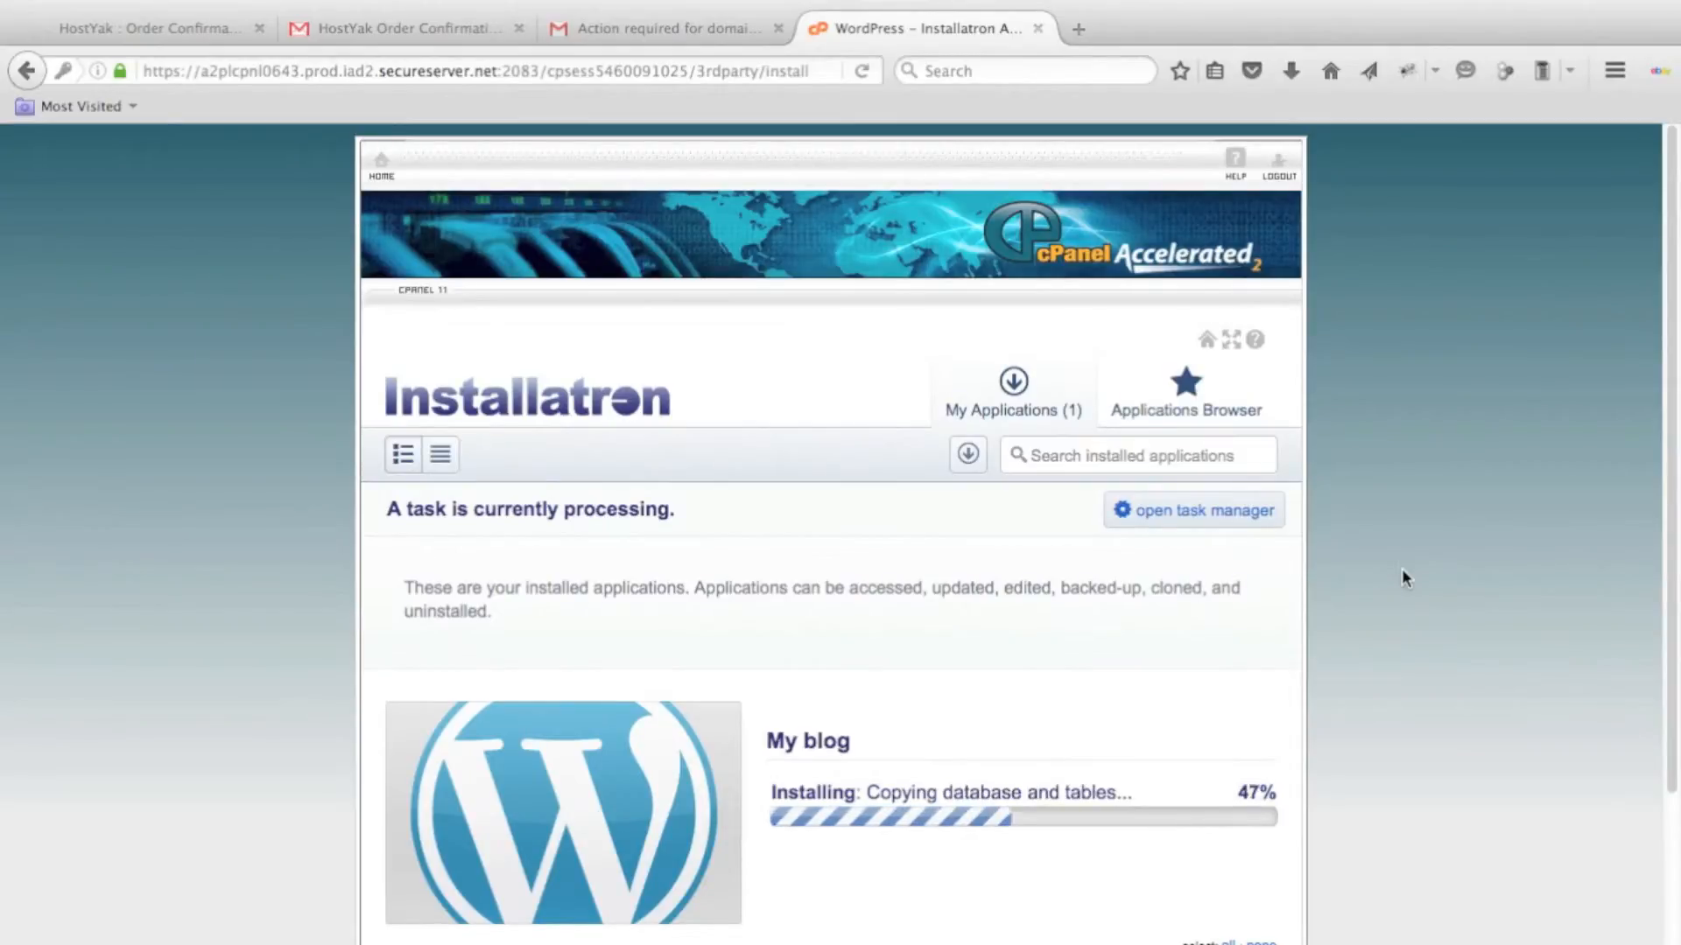
Open the wp-admin page of the installed My blog site from the list of installed applications.
scroll(1404, 578, "down", 3)
scroll(1399, 574, "down", 1)
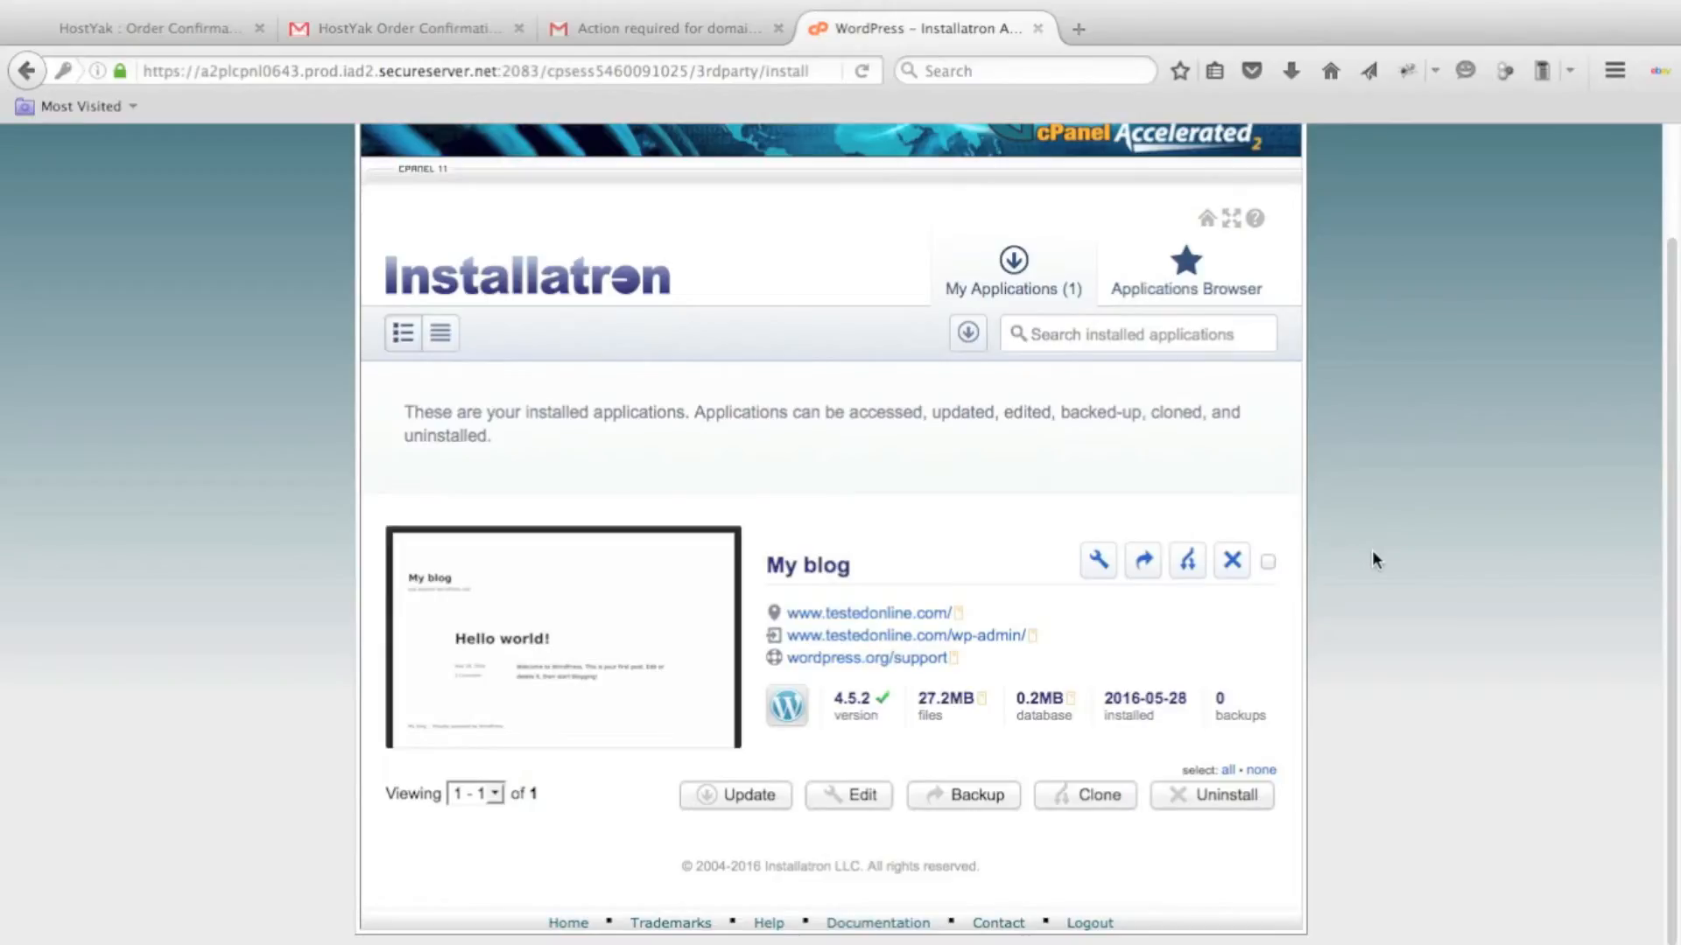
left_click(976, 635)
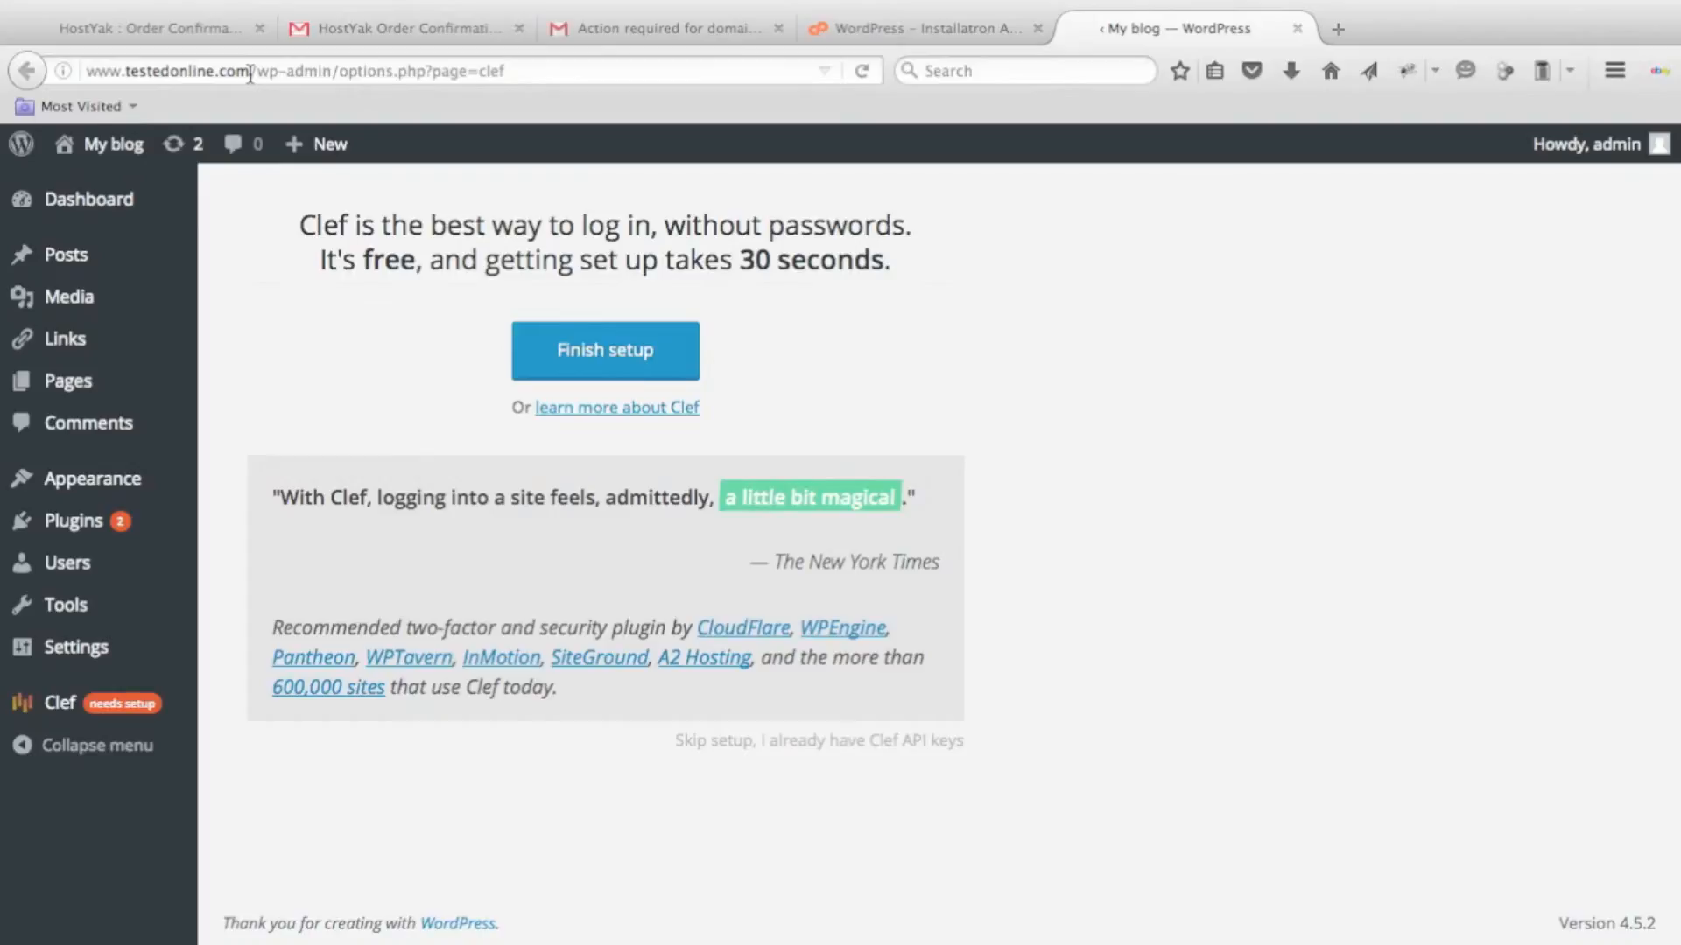
left_click_drag(331, 71, 101, 67)
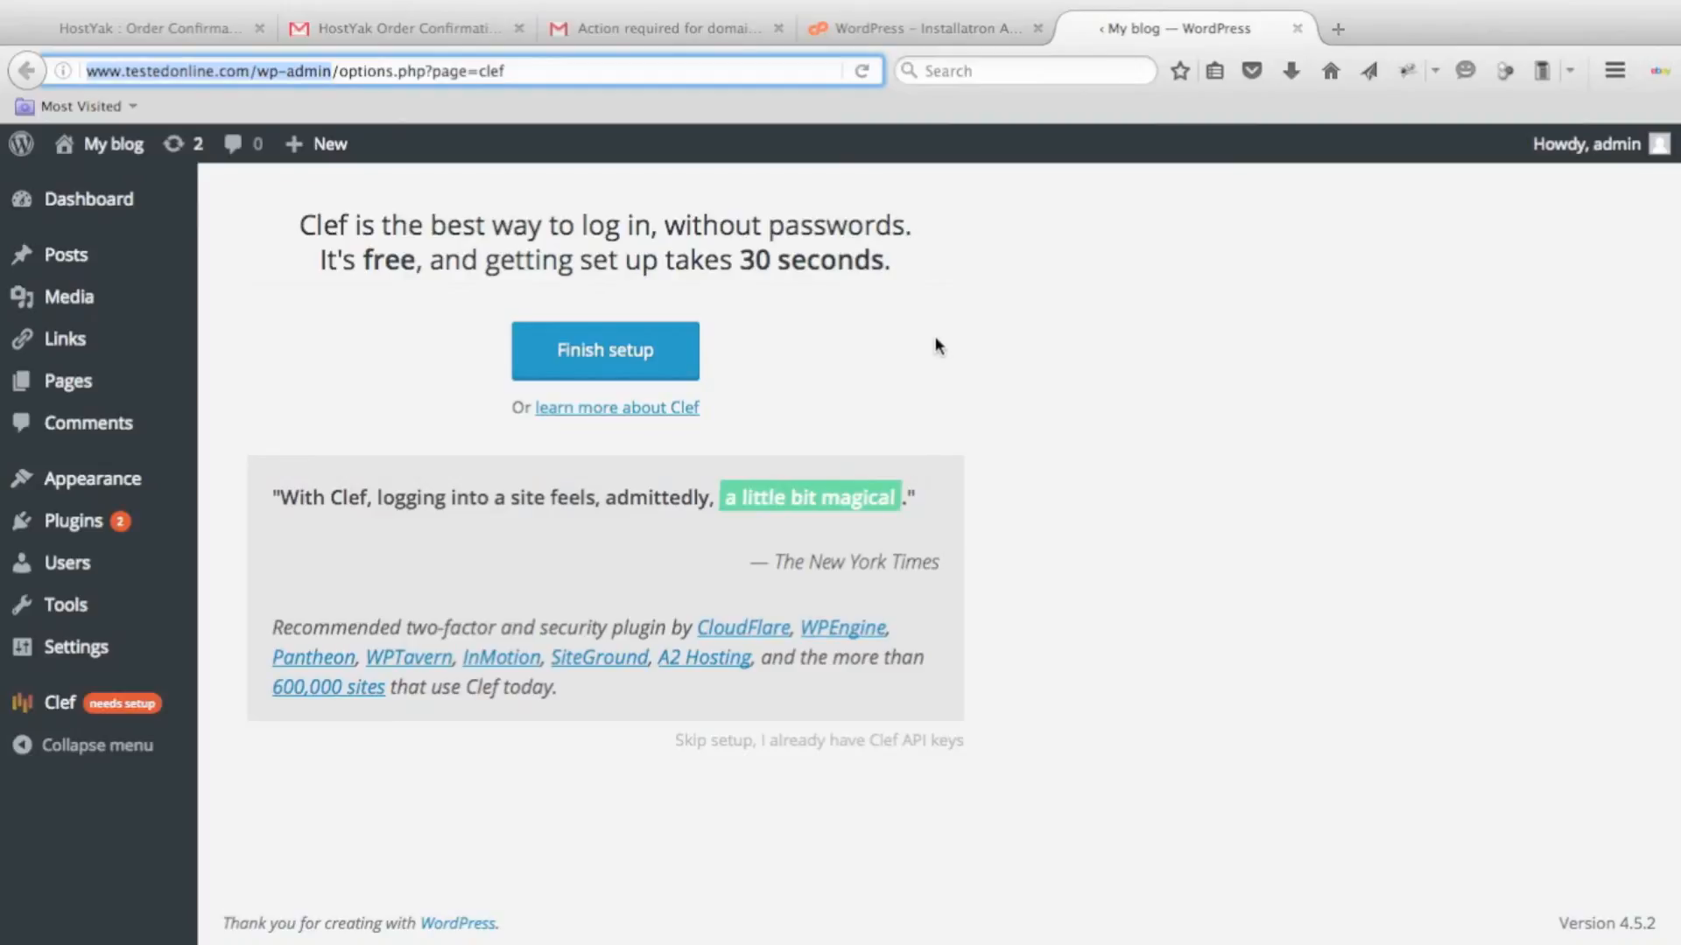
left_click(971, 29)
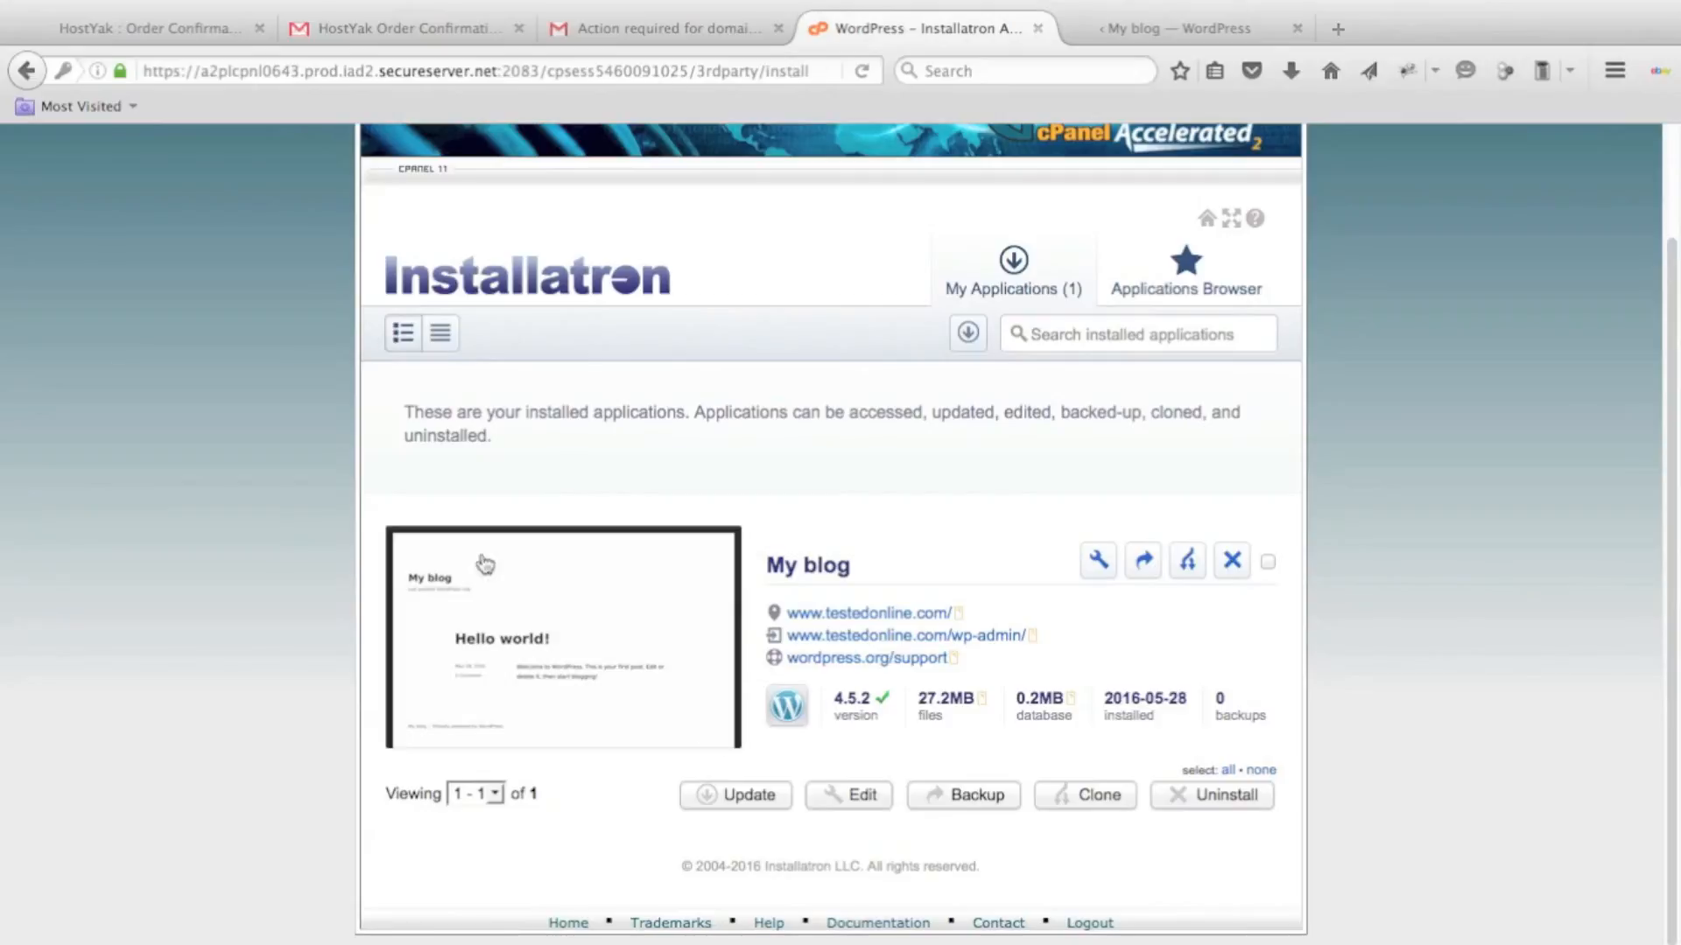
left_click(1131, 32)
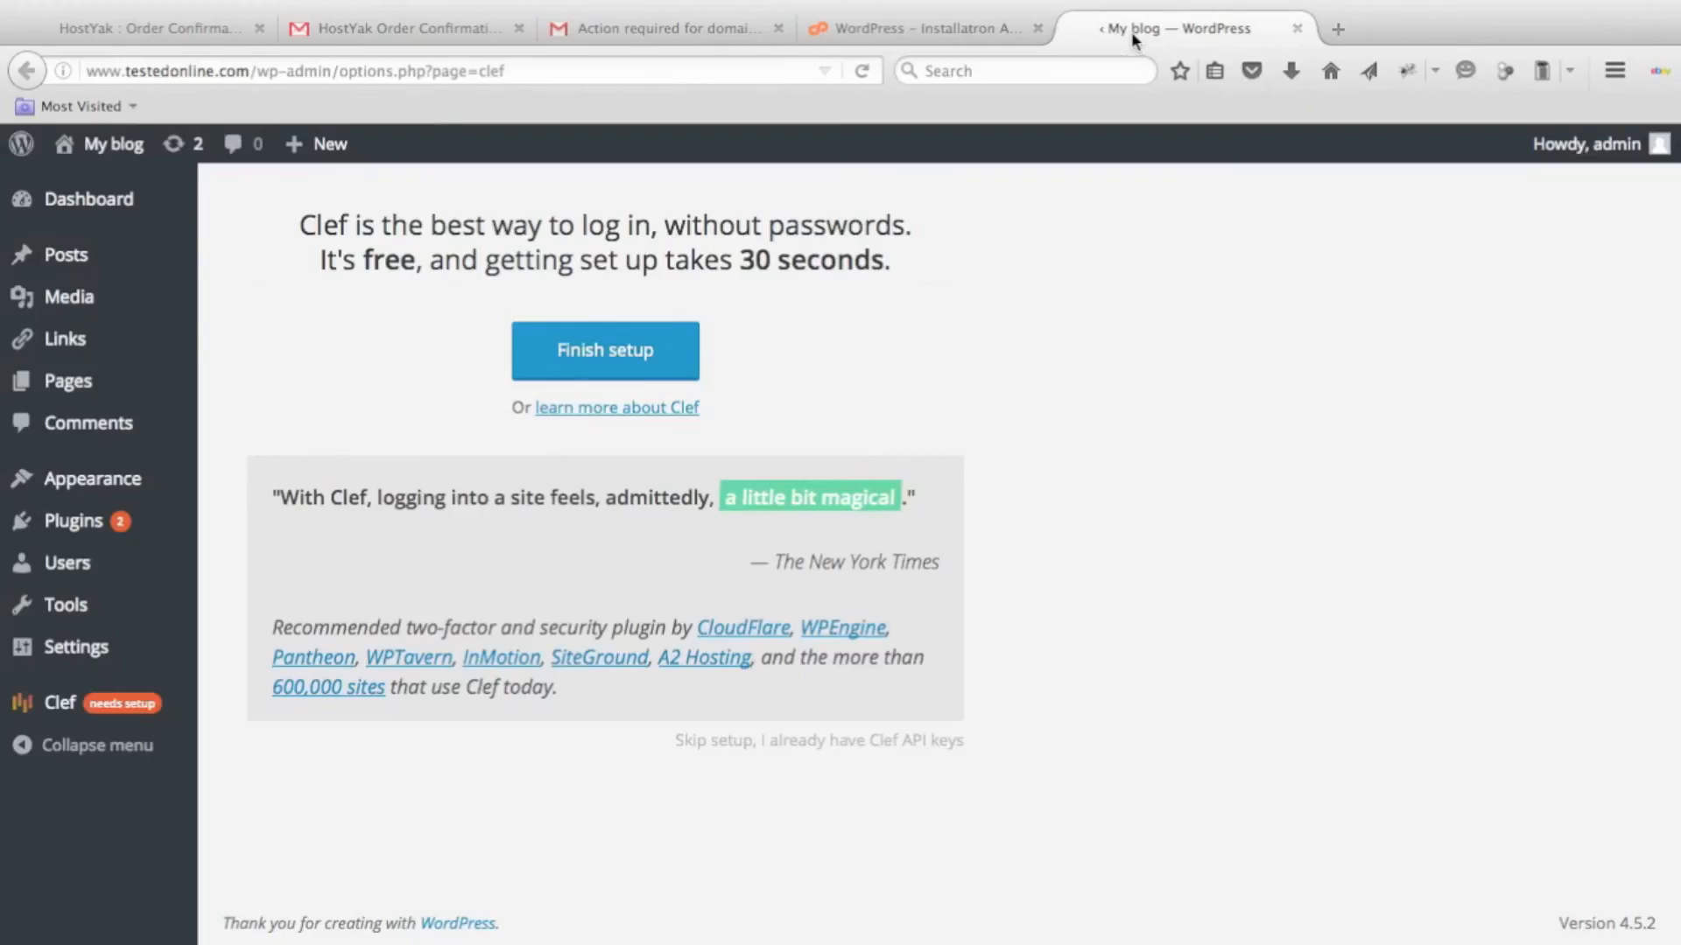
View the first page of the Clef setup and leave it for the WordPress dashboard.
left_click(593, 359)
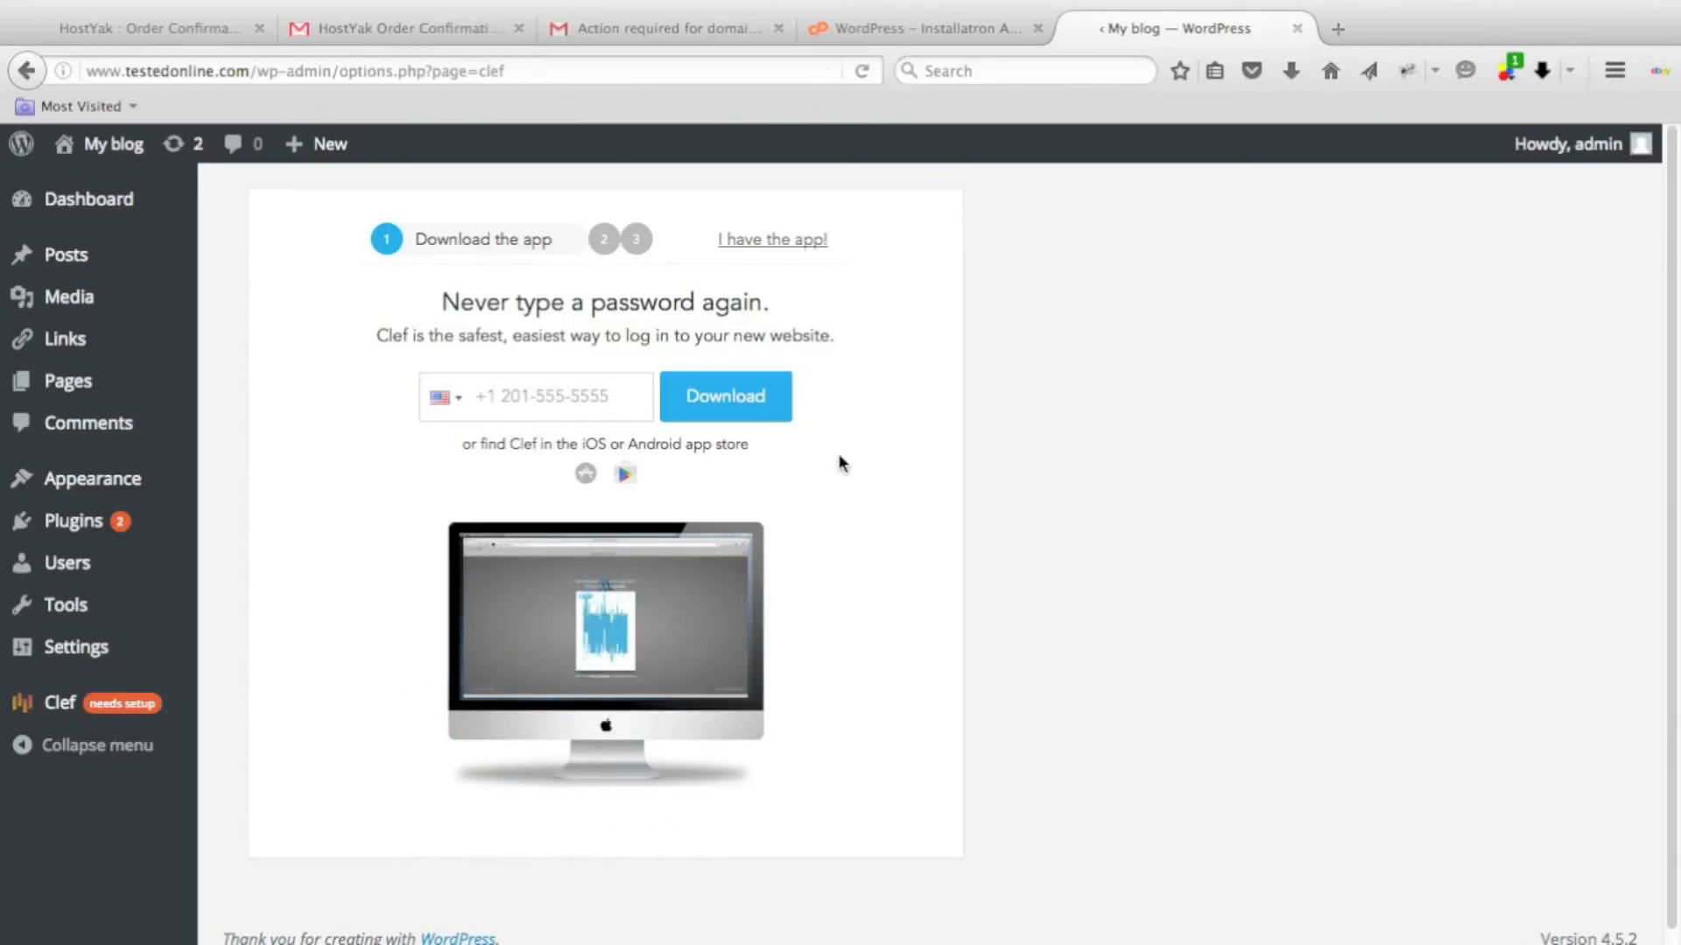
scroll(966, 539, "down", 1)
scroll(965, 540, "up", 1)
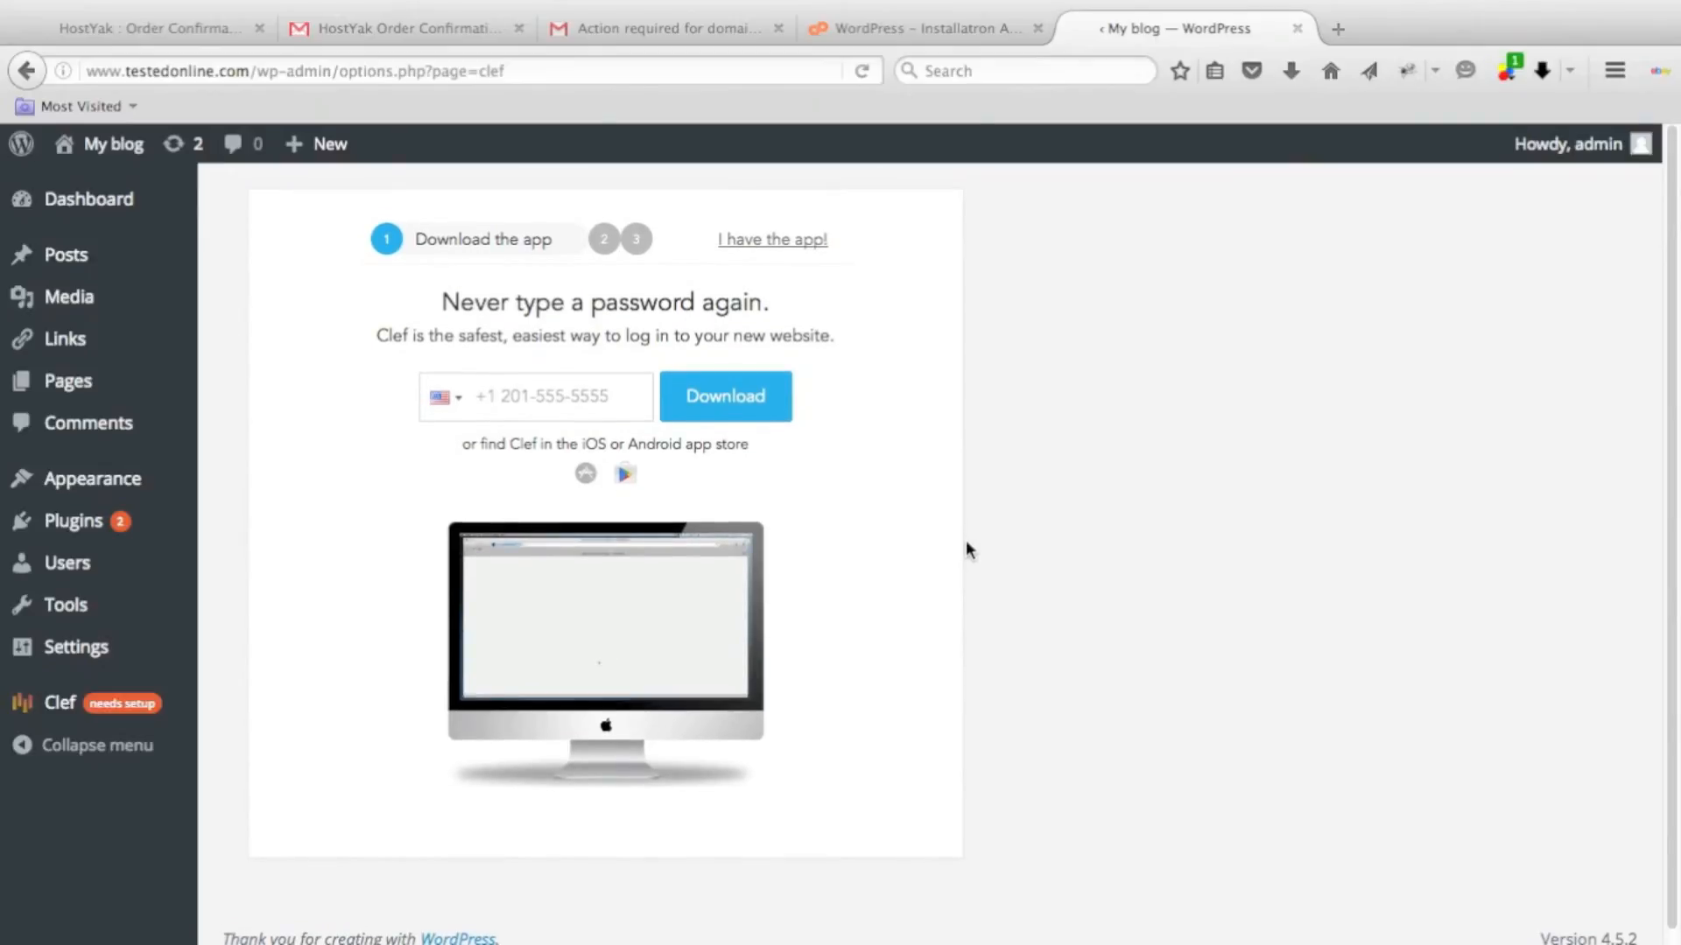
left_click(95, 198)
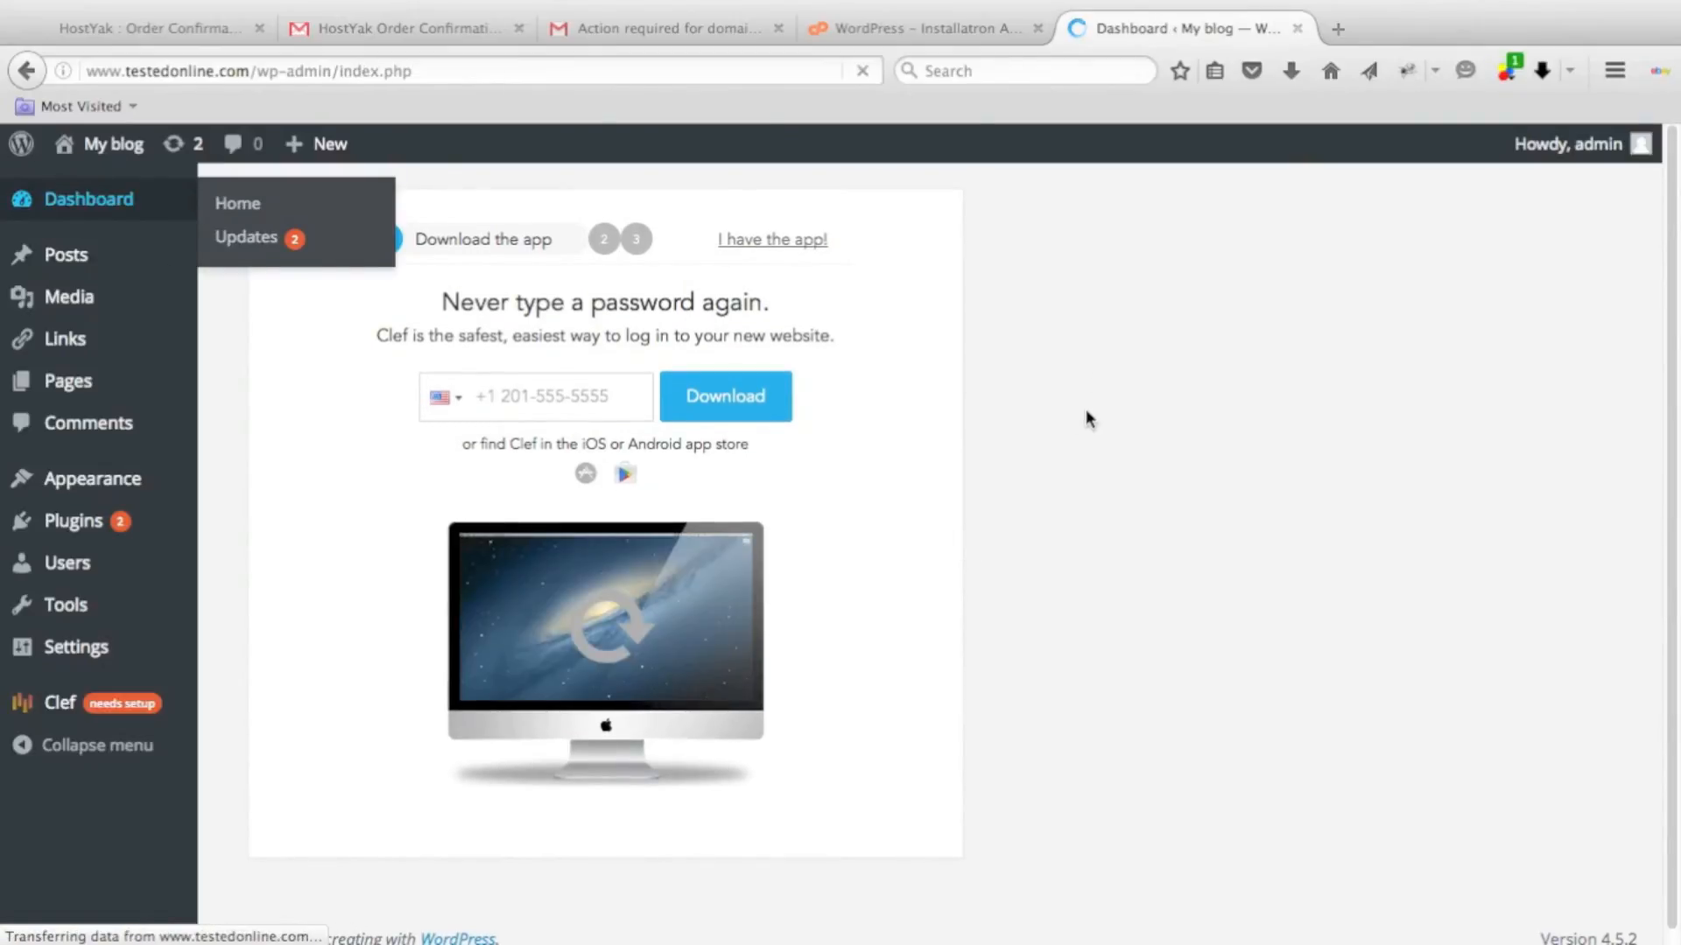